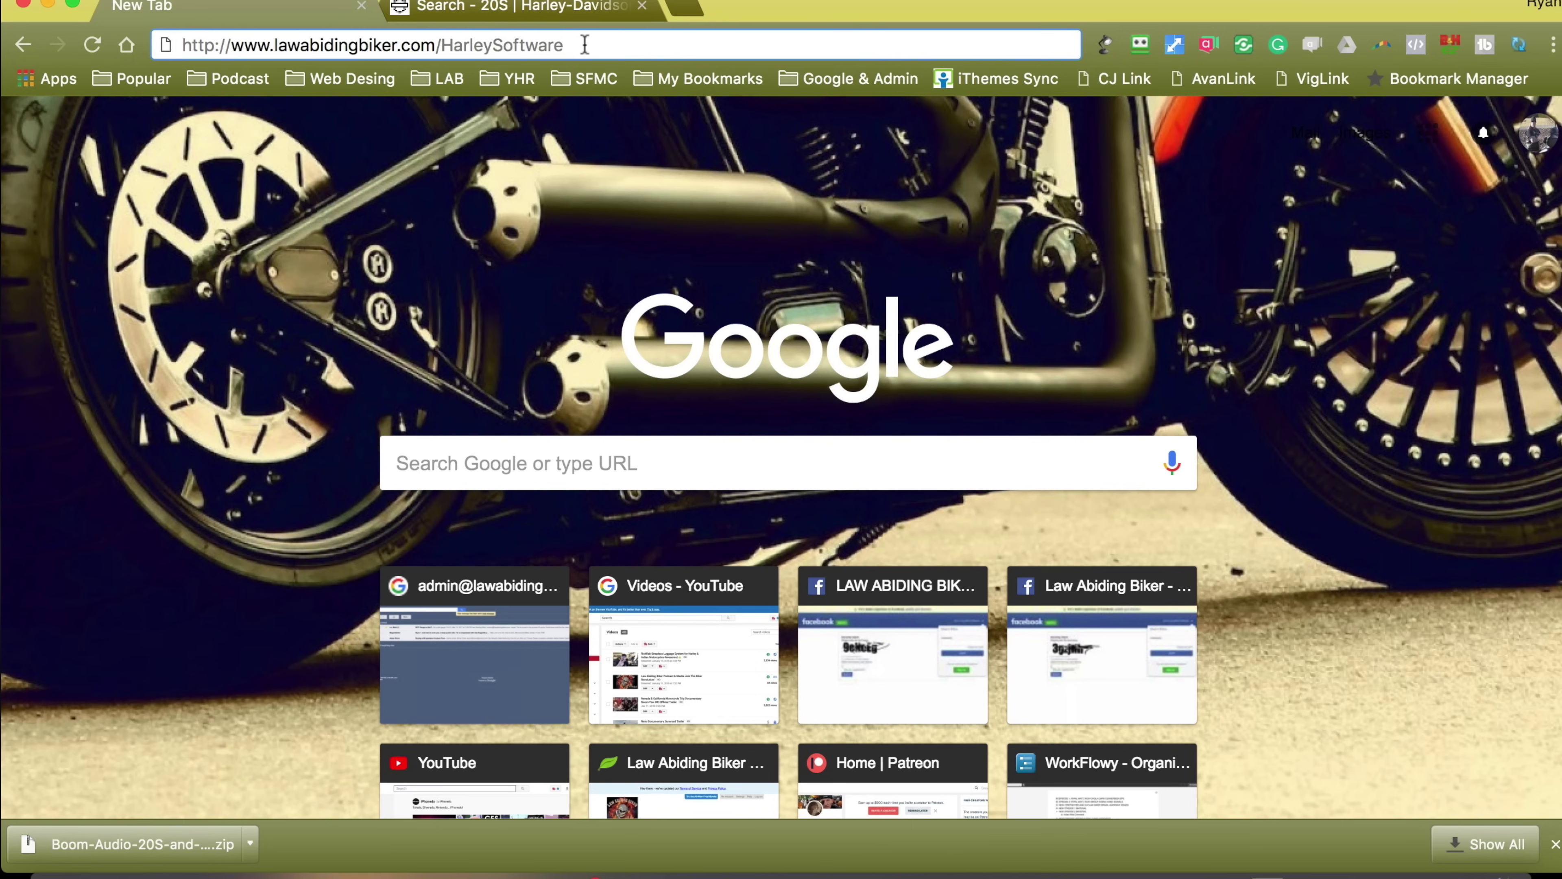
# Load the typed Harley-Davidson software download page address in Chrome
pyautogui.moveTo(584, 44)
pyautogui.mouseDown()
pyautogui.moveTo(229, 46)
pyautogui.moveTo(588, 61)
pyautogui.mouseUp()
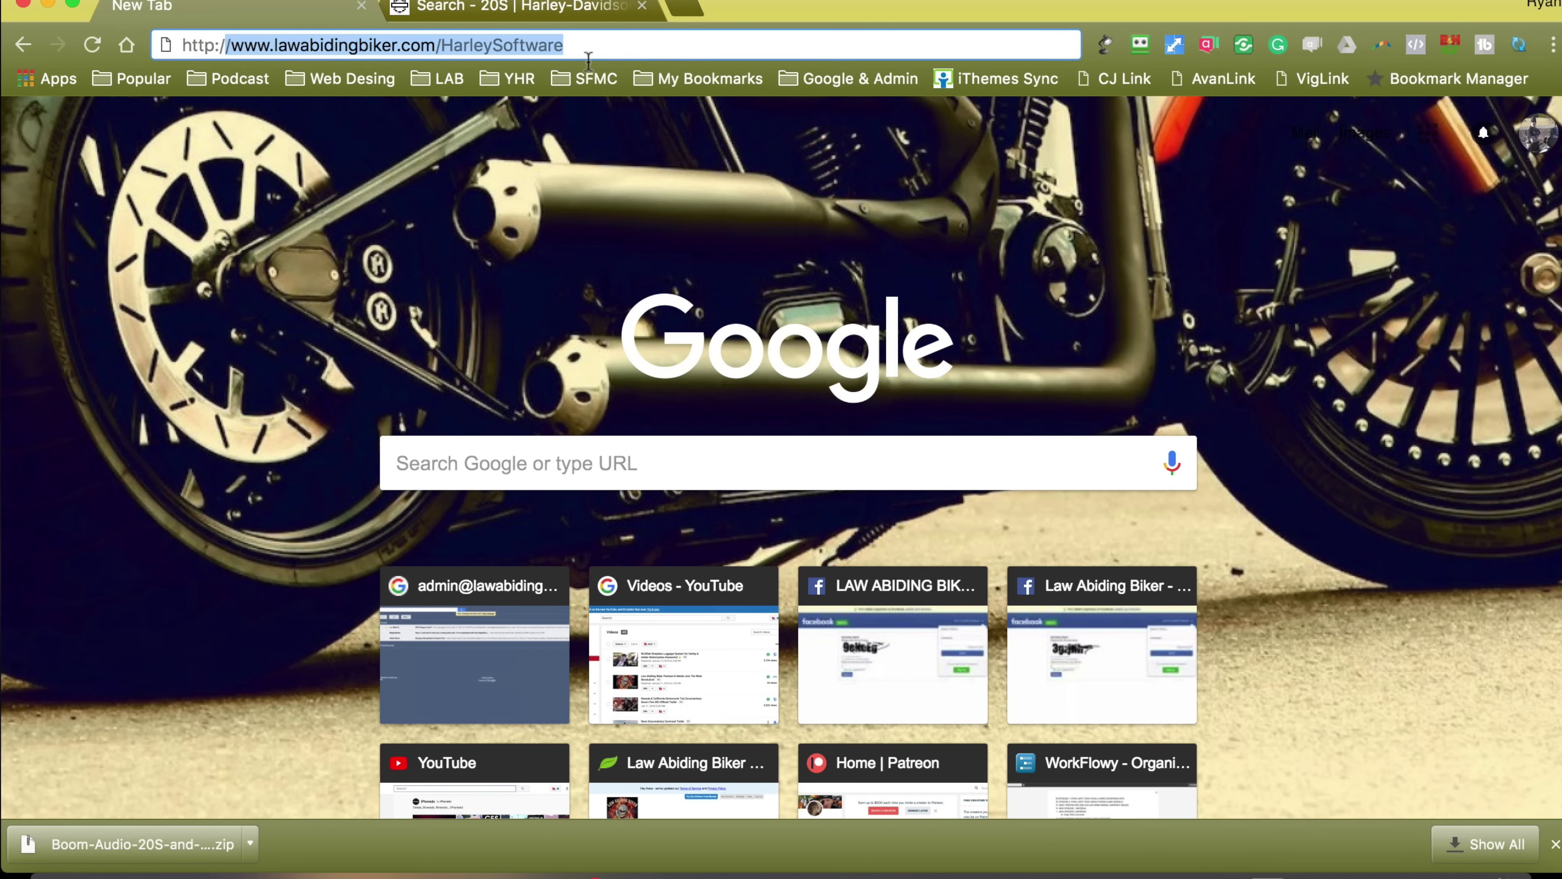
pyautogui.click(615, 46)
pyautogui.press('Return')
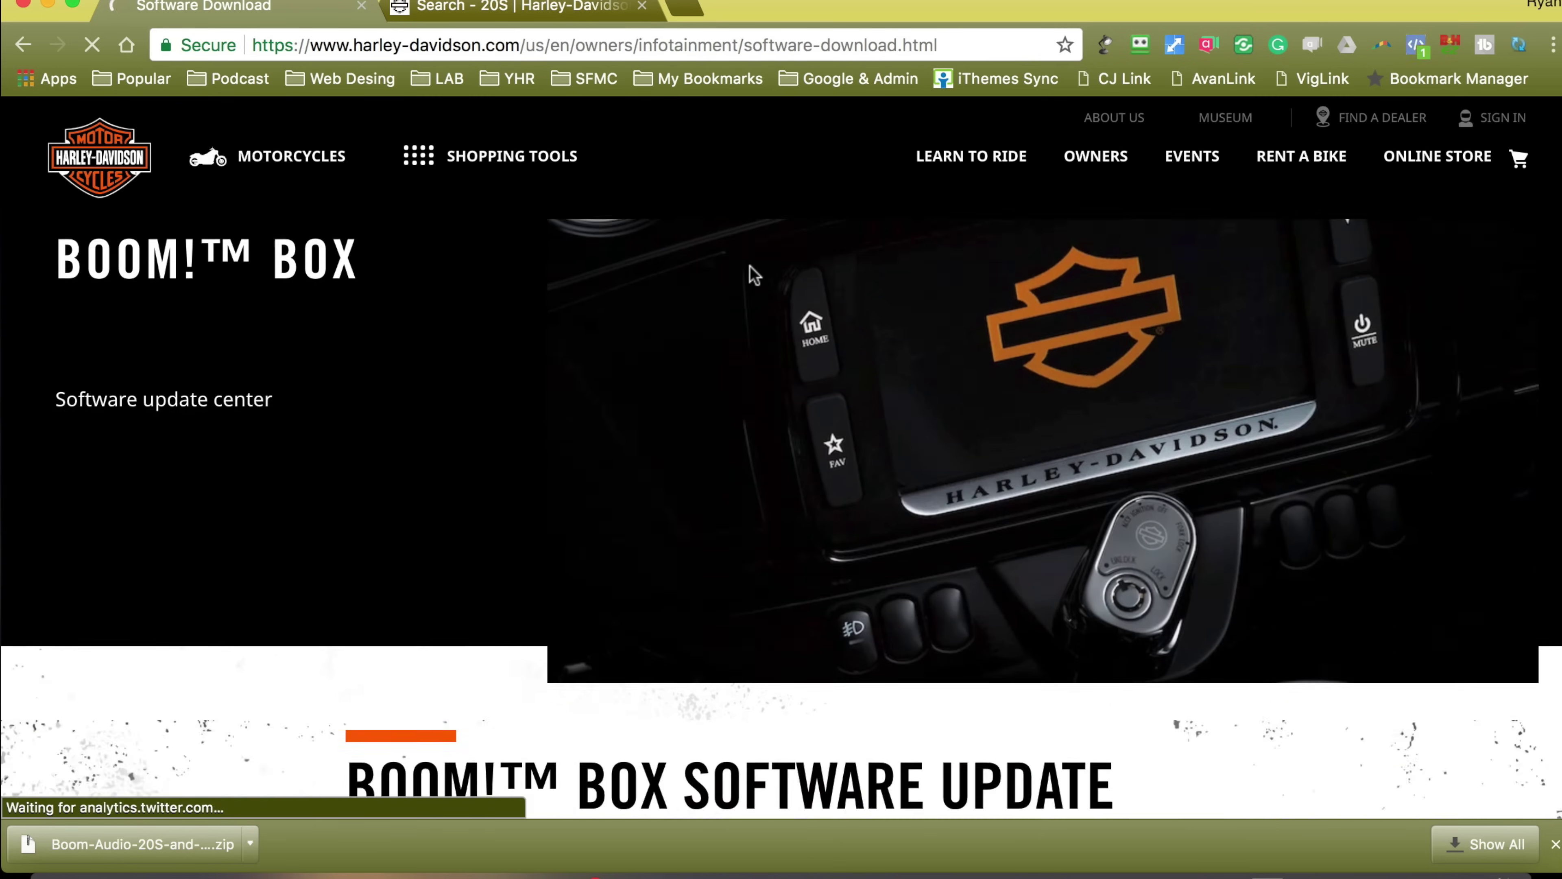
pyautogui.scroll(-5, 756, 273)
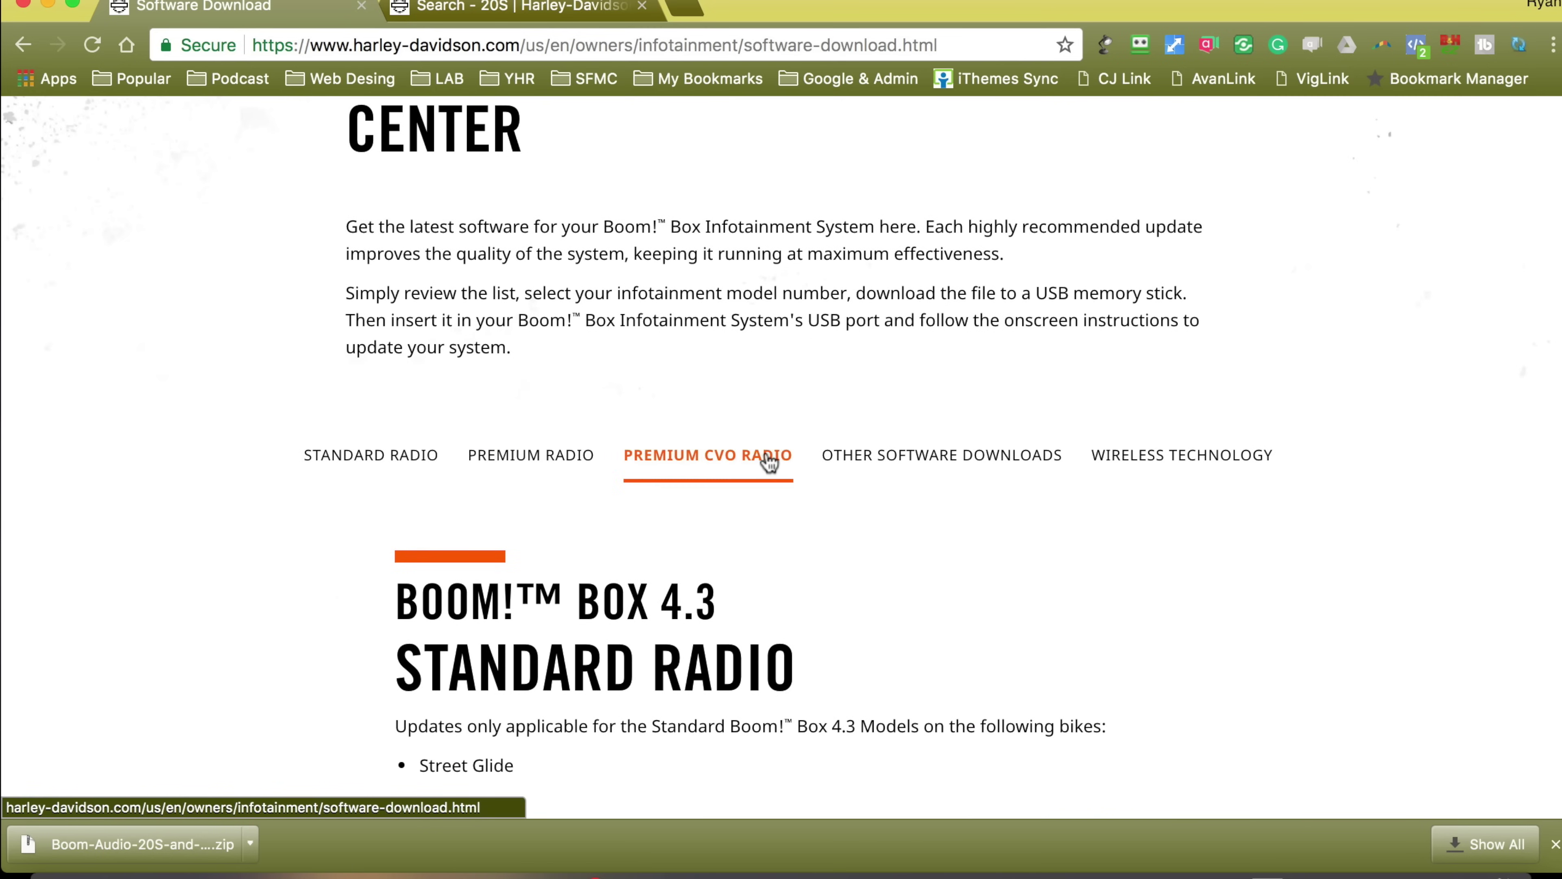
# Jump to the Wireless Technology section and scroll to the Windows and Mac Device Manager downloads
pyautogui.click(1139, 457)
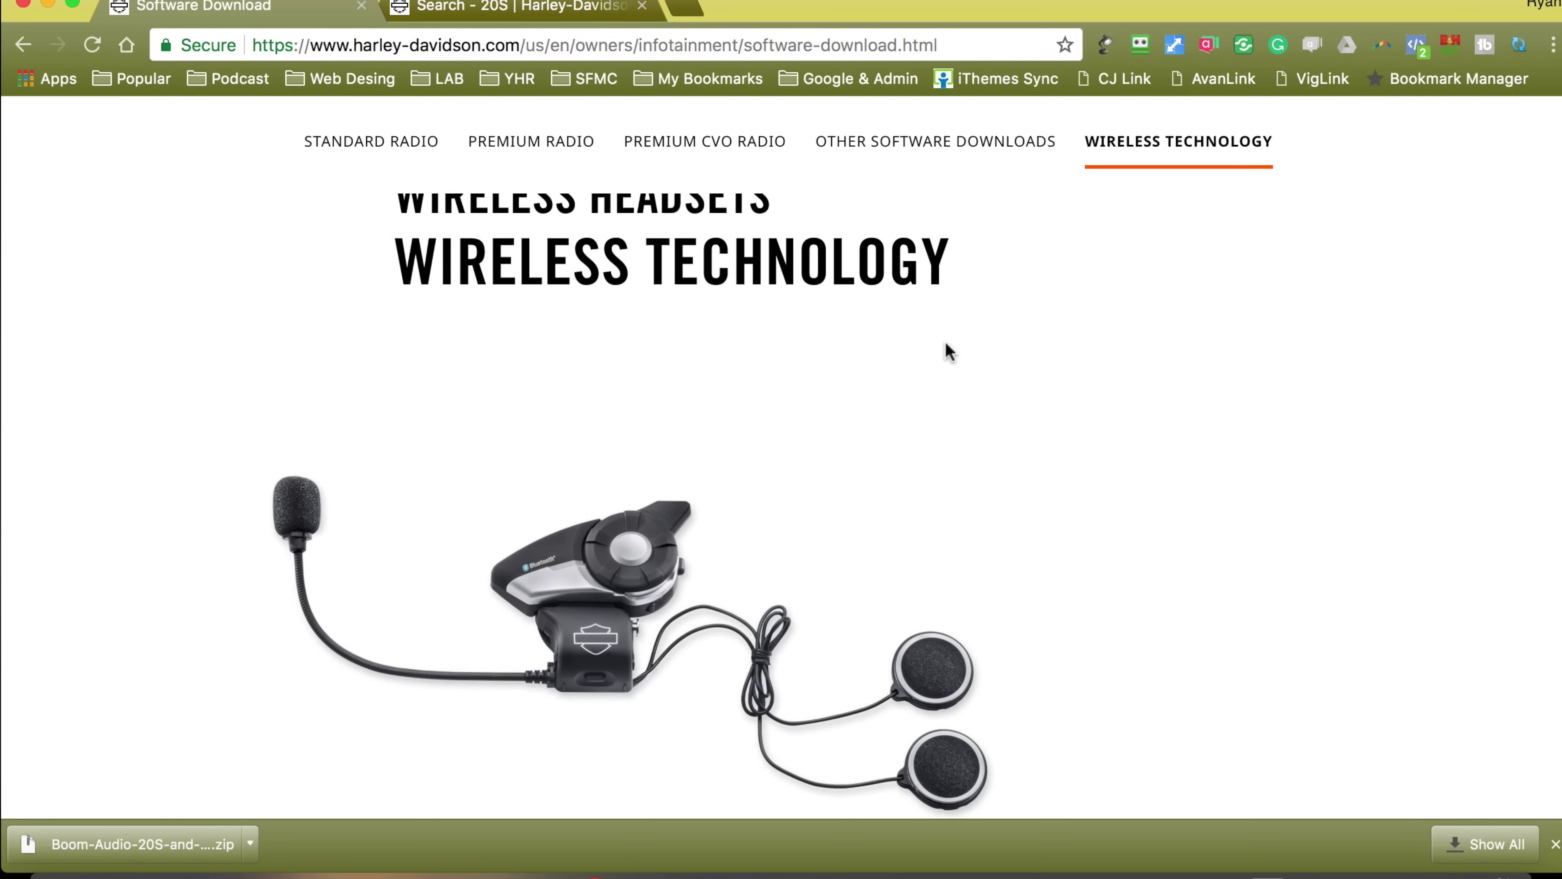
pyautogui.scroll(-10, 722, 343)
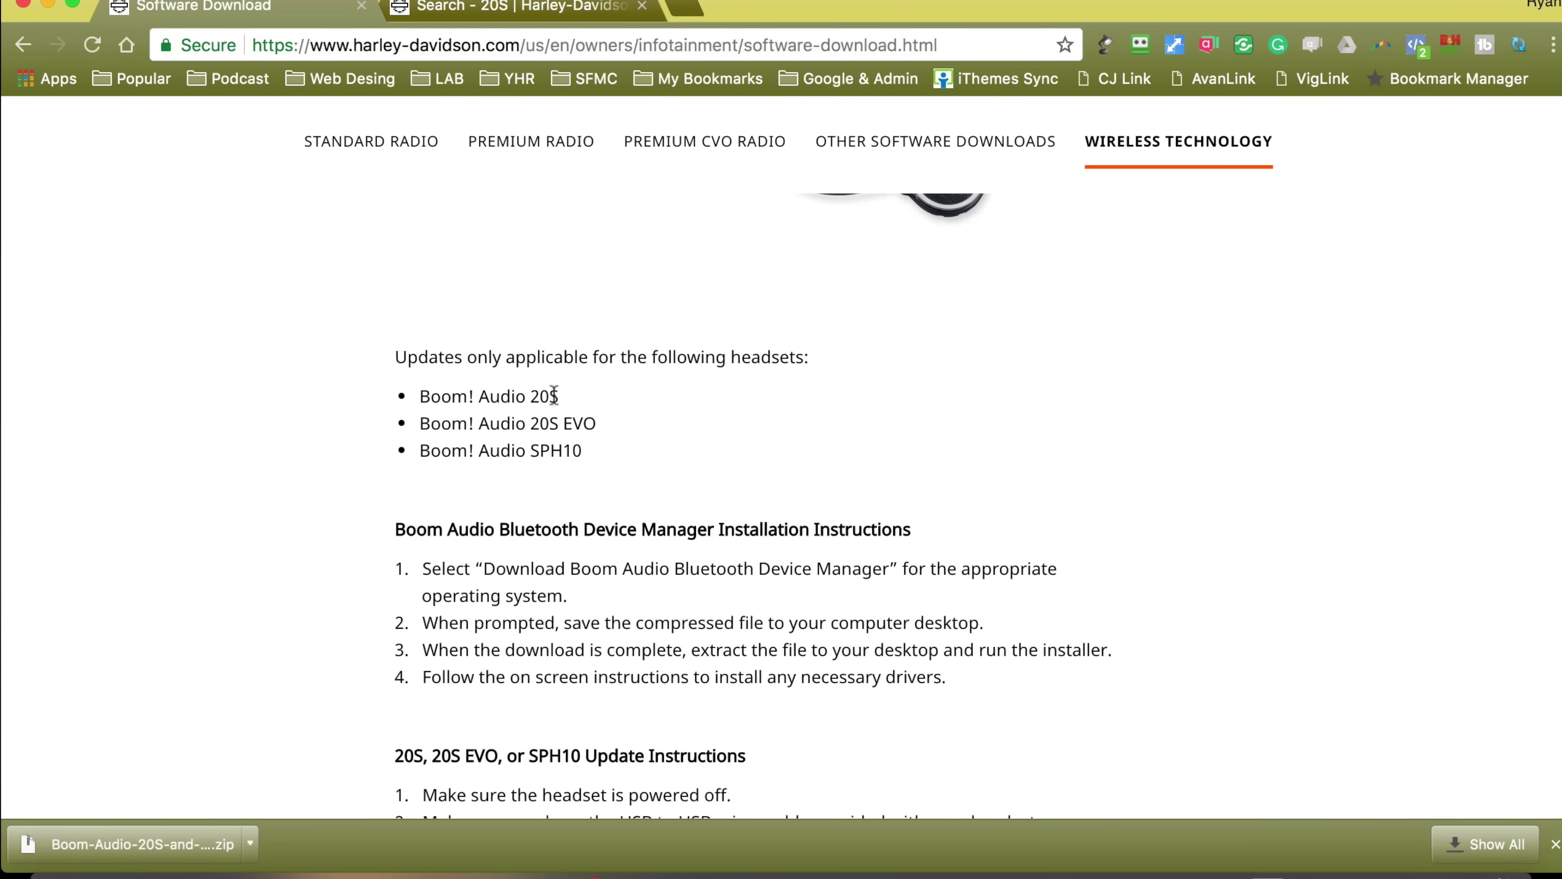
pyautogui.scroll(-7, 627, 428)
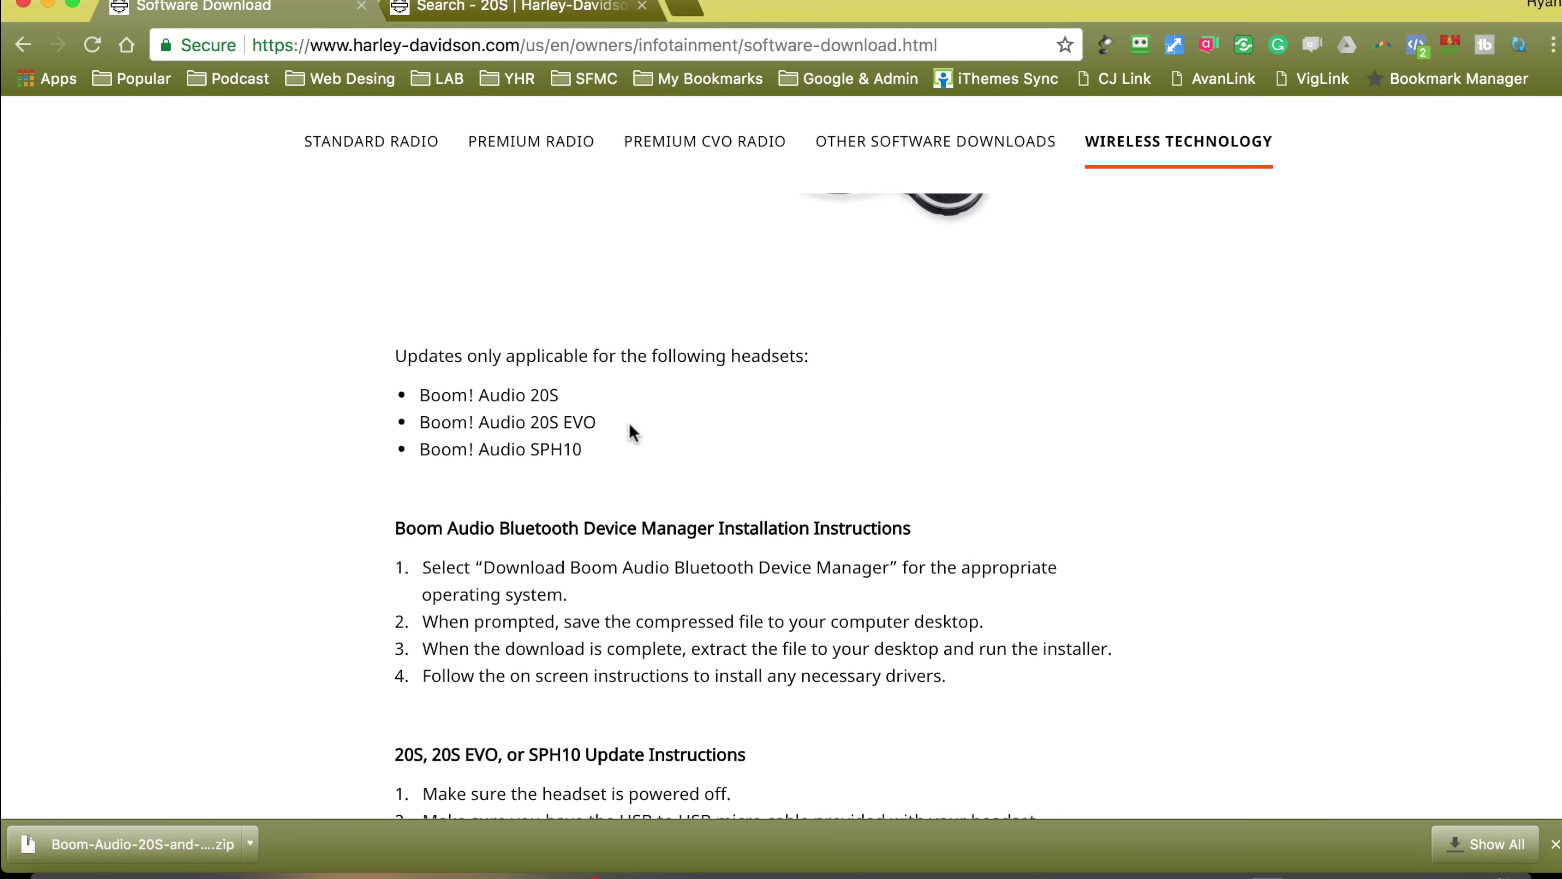
pyautogui.scroll(-3, 639, 421)
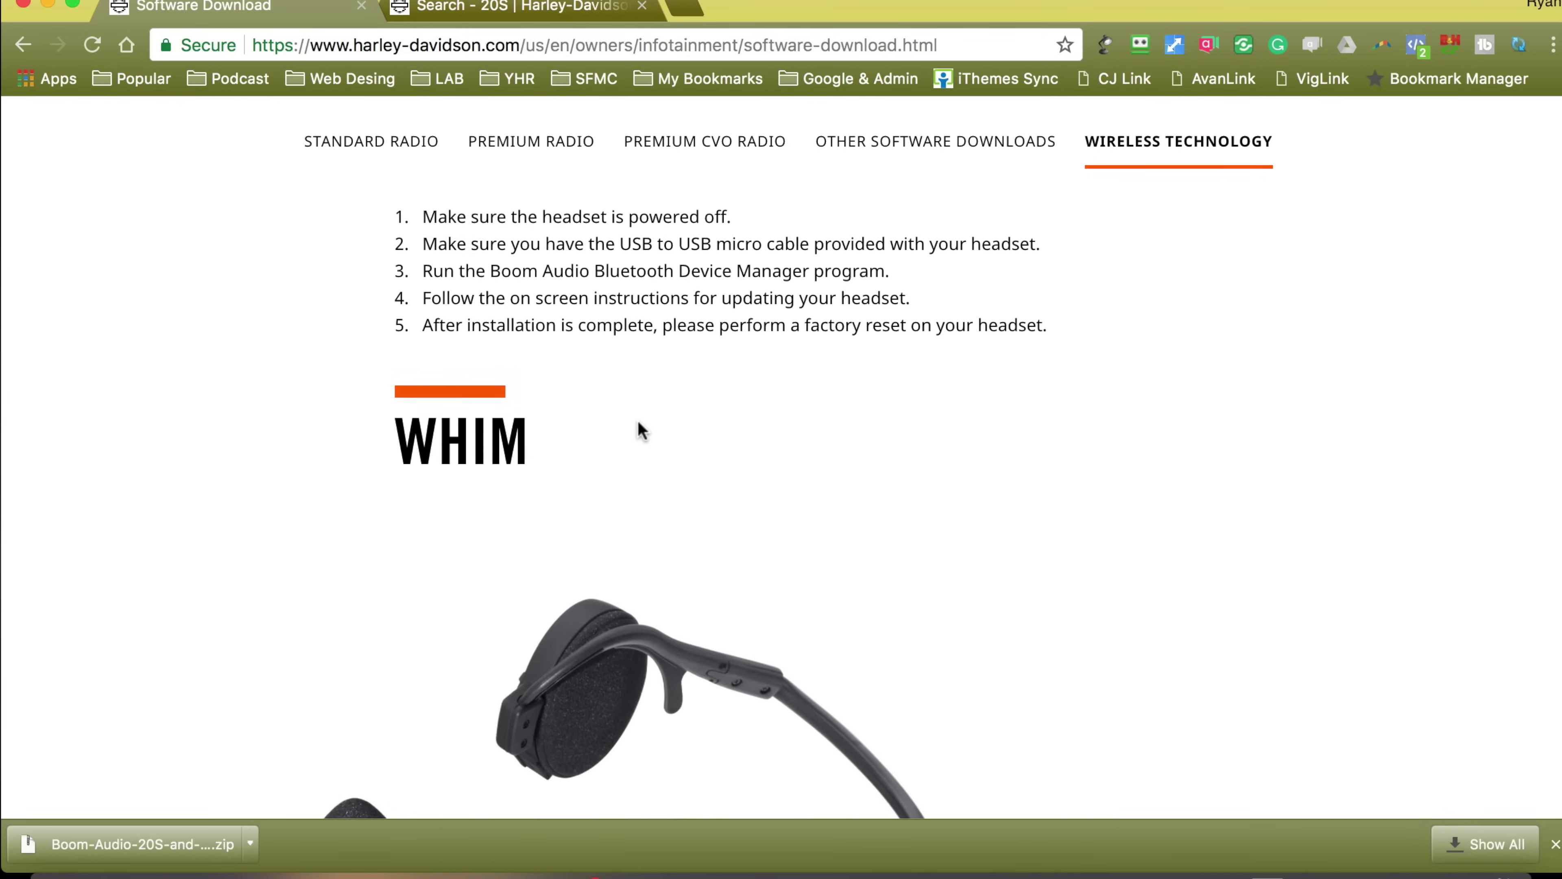
pyautogui.scroll(2, 640, 421)
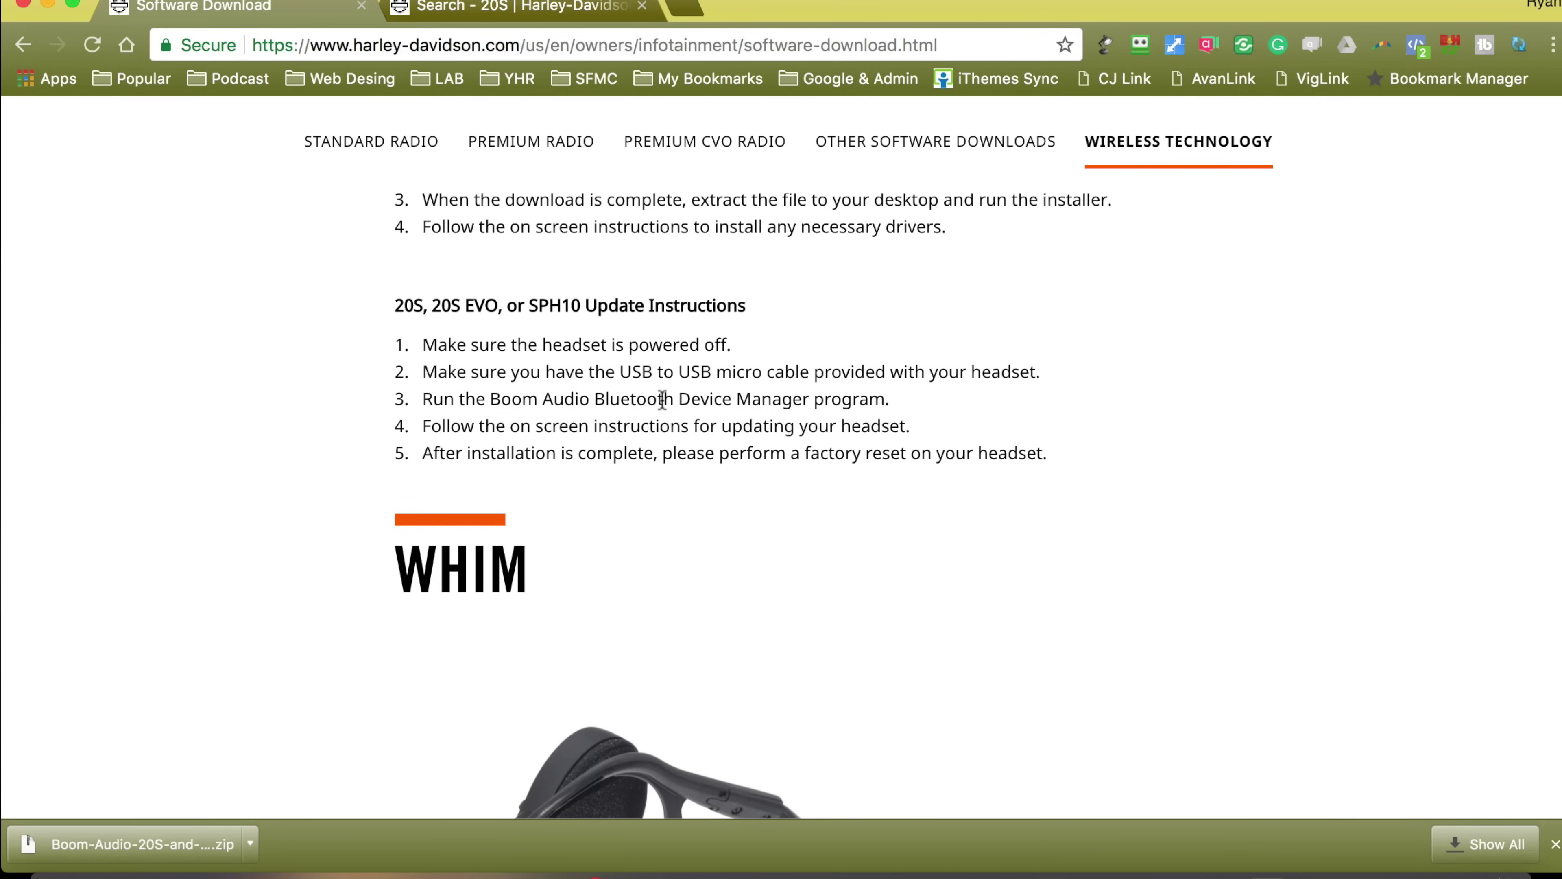
pyautogui.scroll(-1, 658, 377)
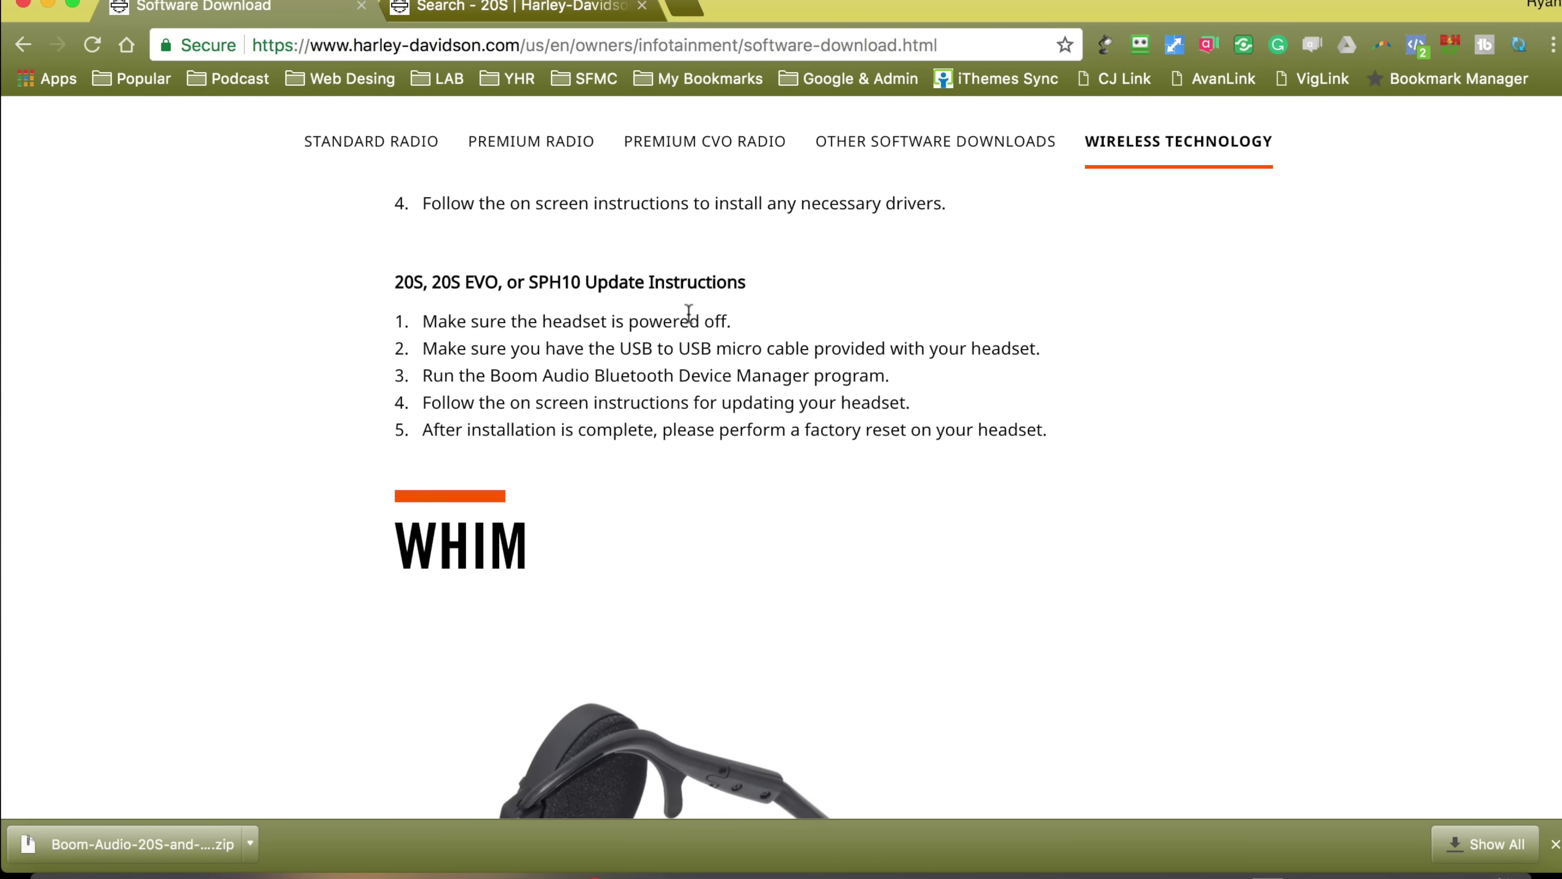
pyautogui.scroll(-1, 689, 314)
pyautogui.scroll(-12, 696, 307)
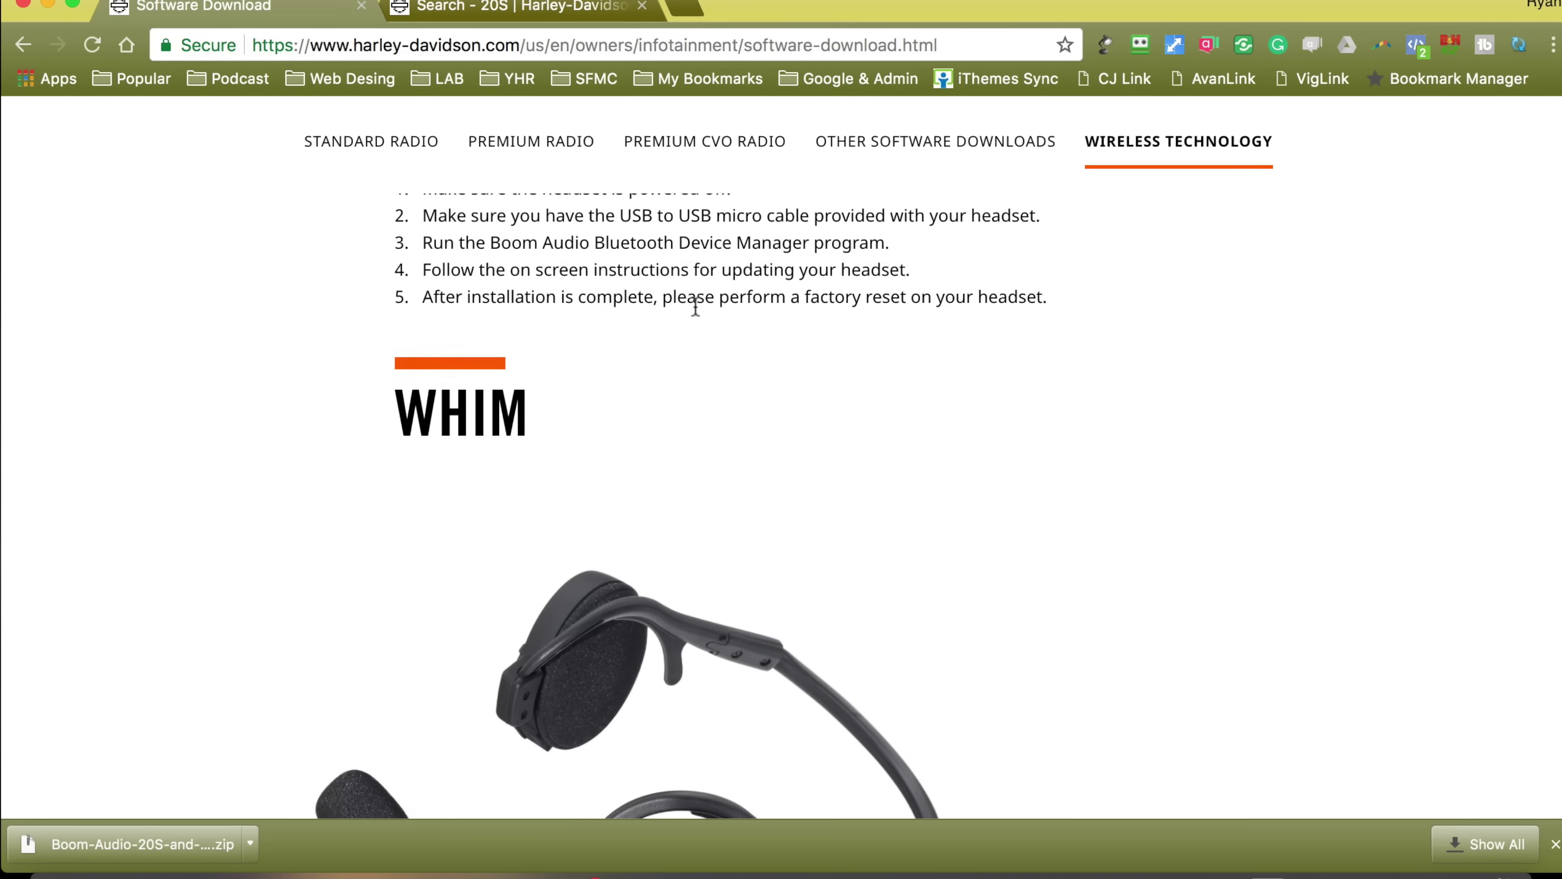
pyautogui.scroll(-10, 696, 314)
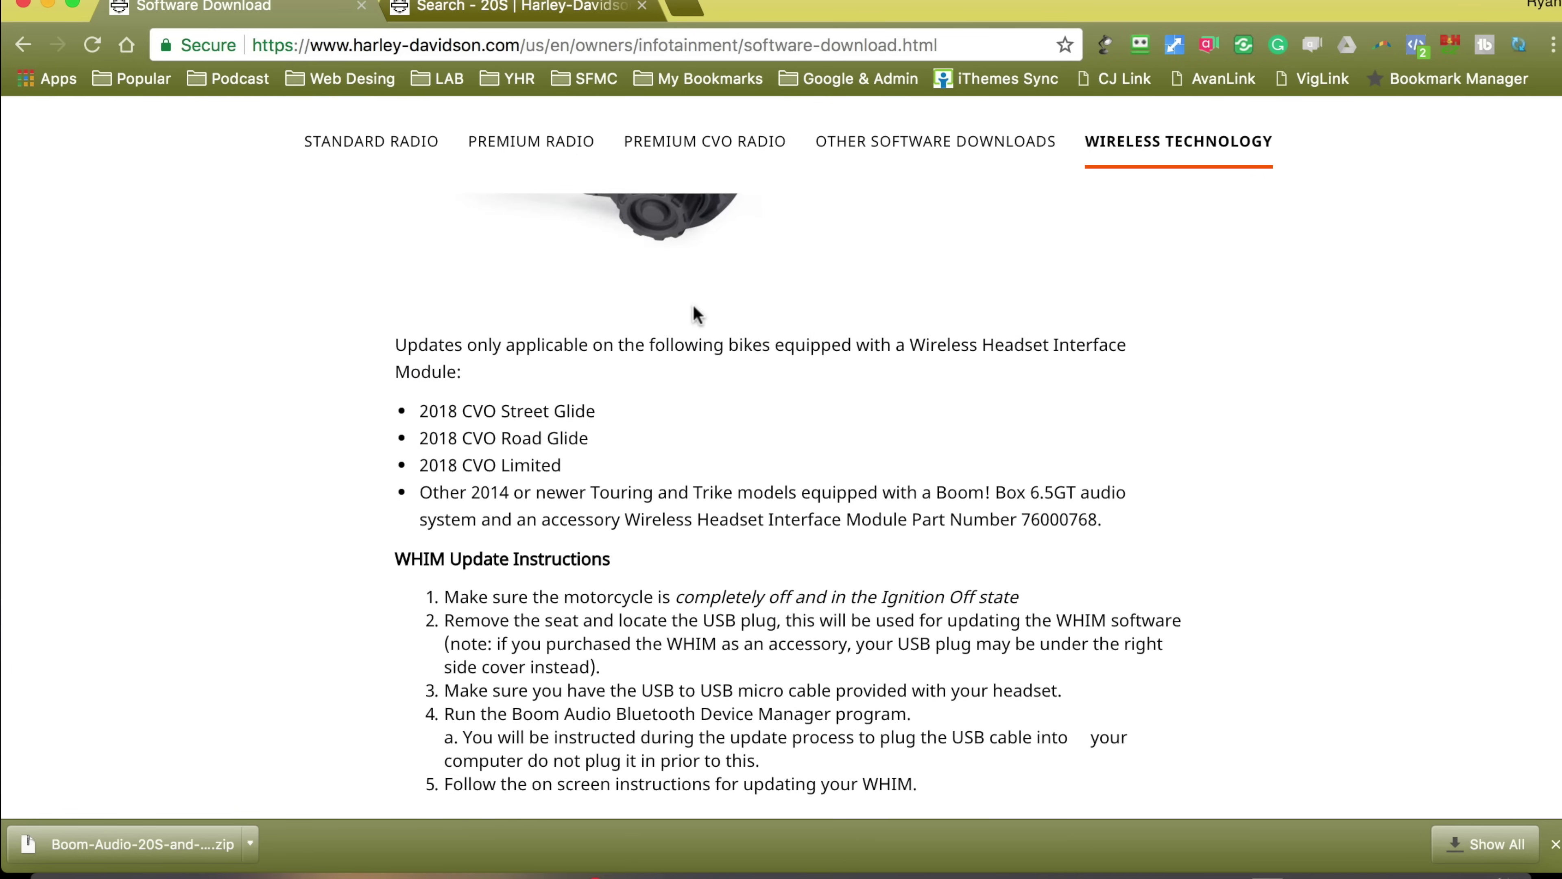
pyautogui.scroll(-2, 695, 315)
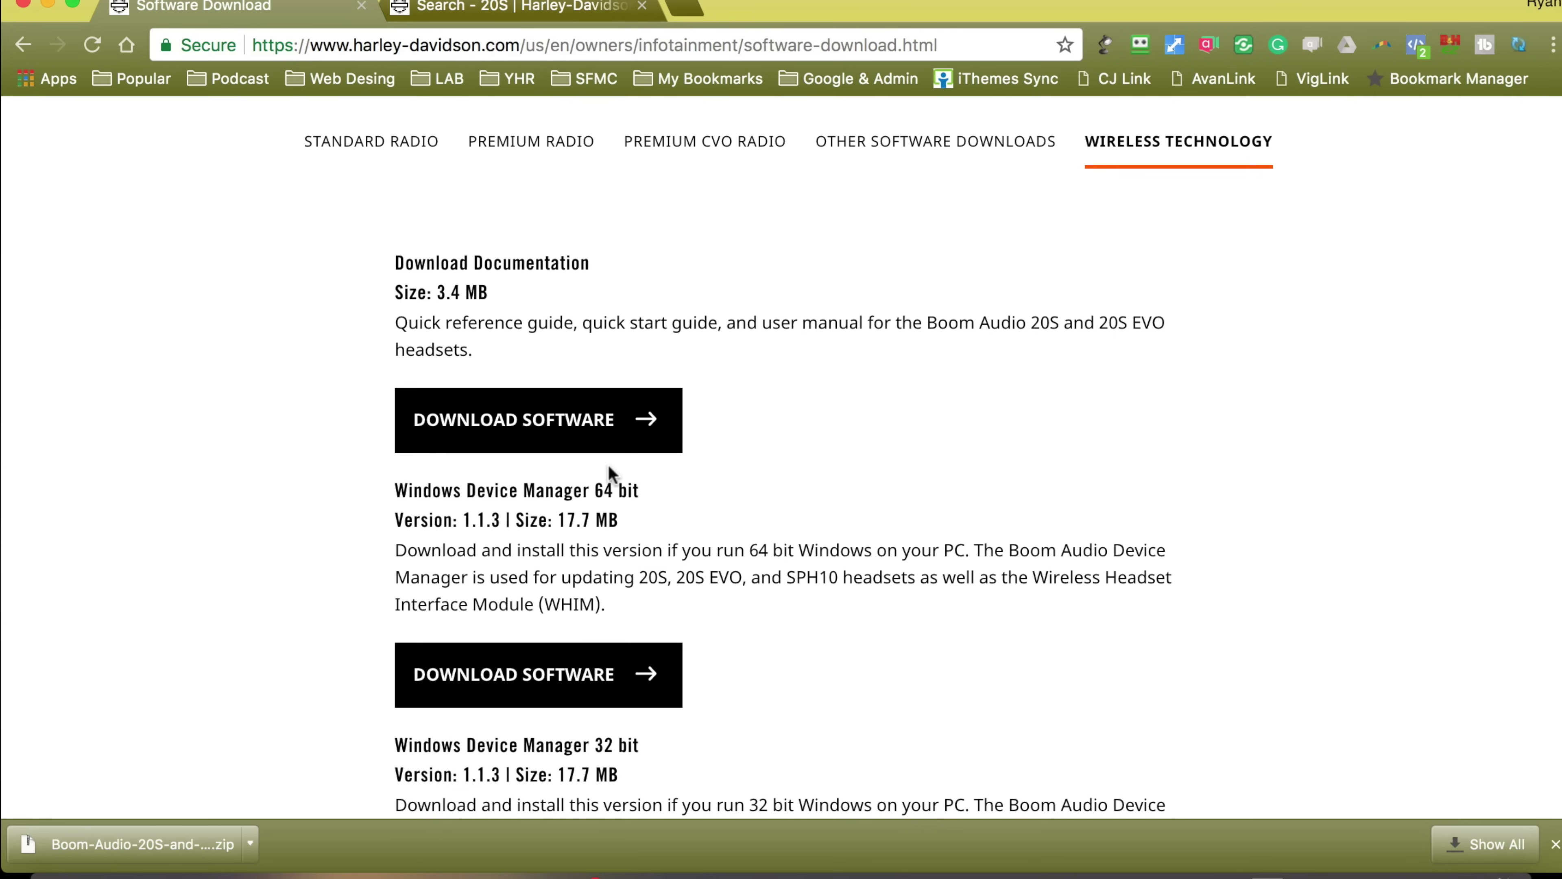
pyautogui.scroll(-5, 822, 353)
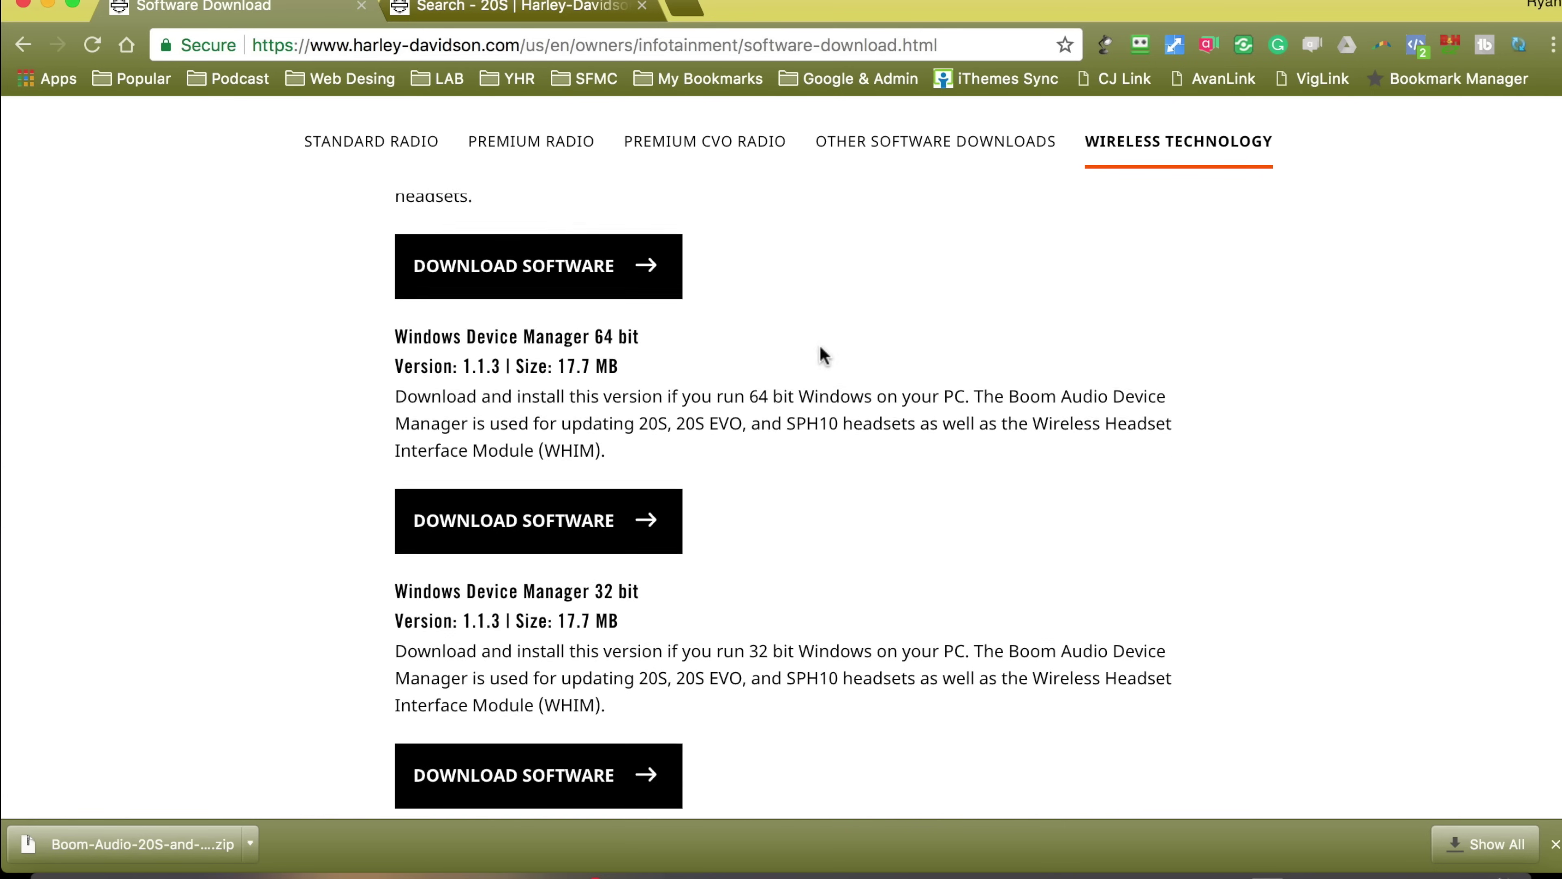
# Highlight the Windows Device Manager 64 bit heading and browse the download listings below it
pyautogui.scroll(1, 768, 338)
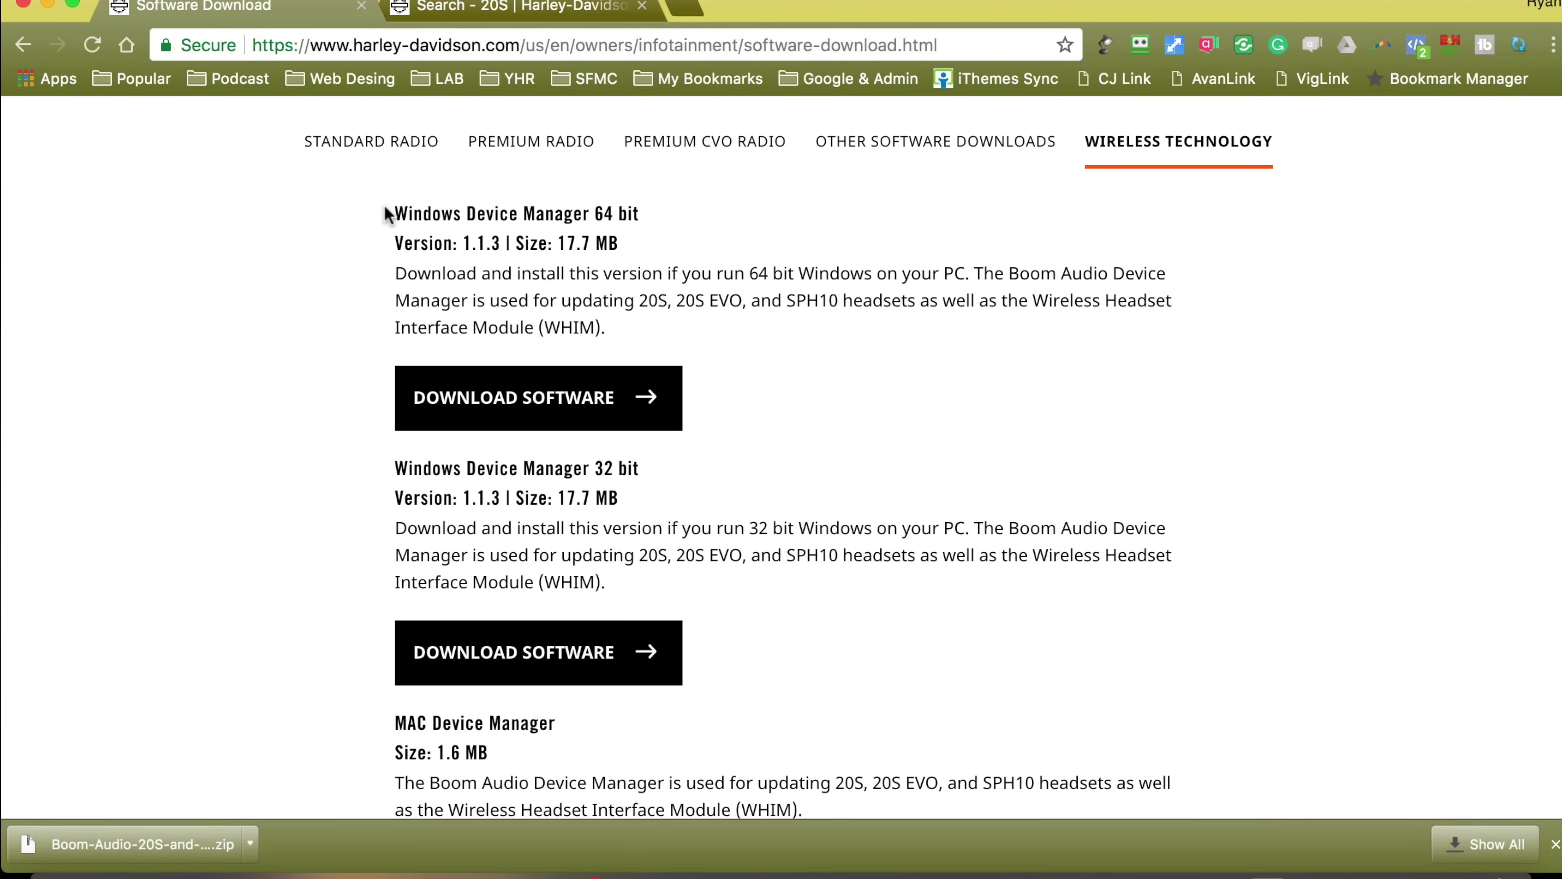
pyautogui.moveTo(384, 213); pyautogui.dragTo(644, 209)
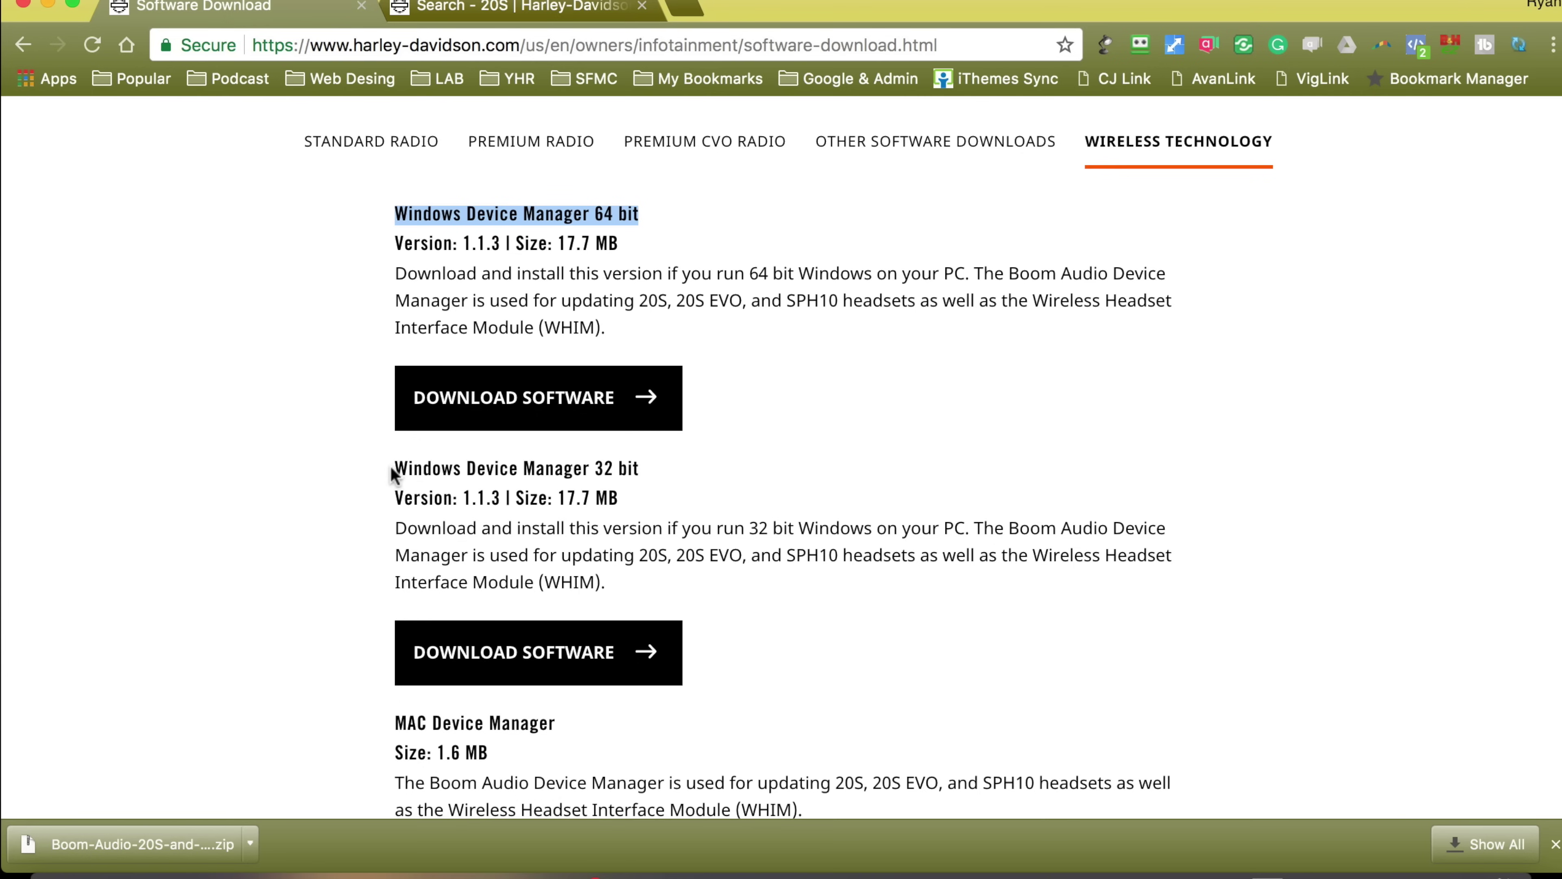
pyautogui.scroll(-4, 520, 436)
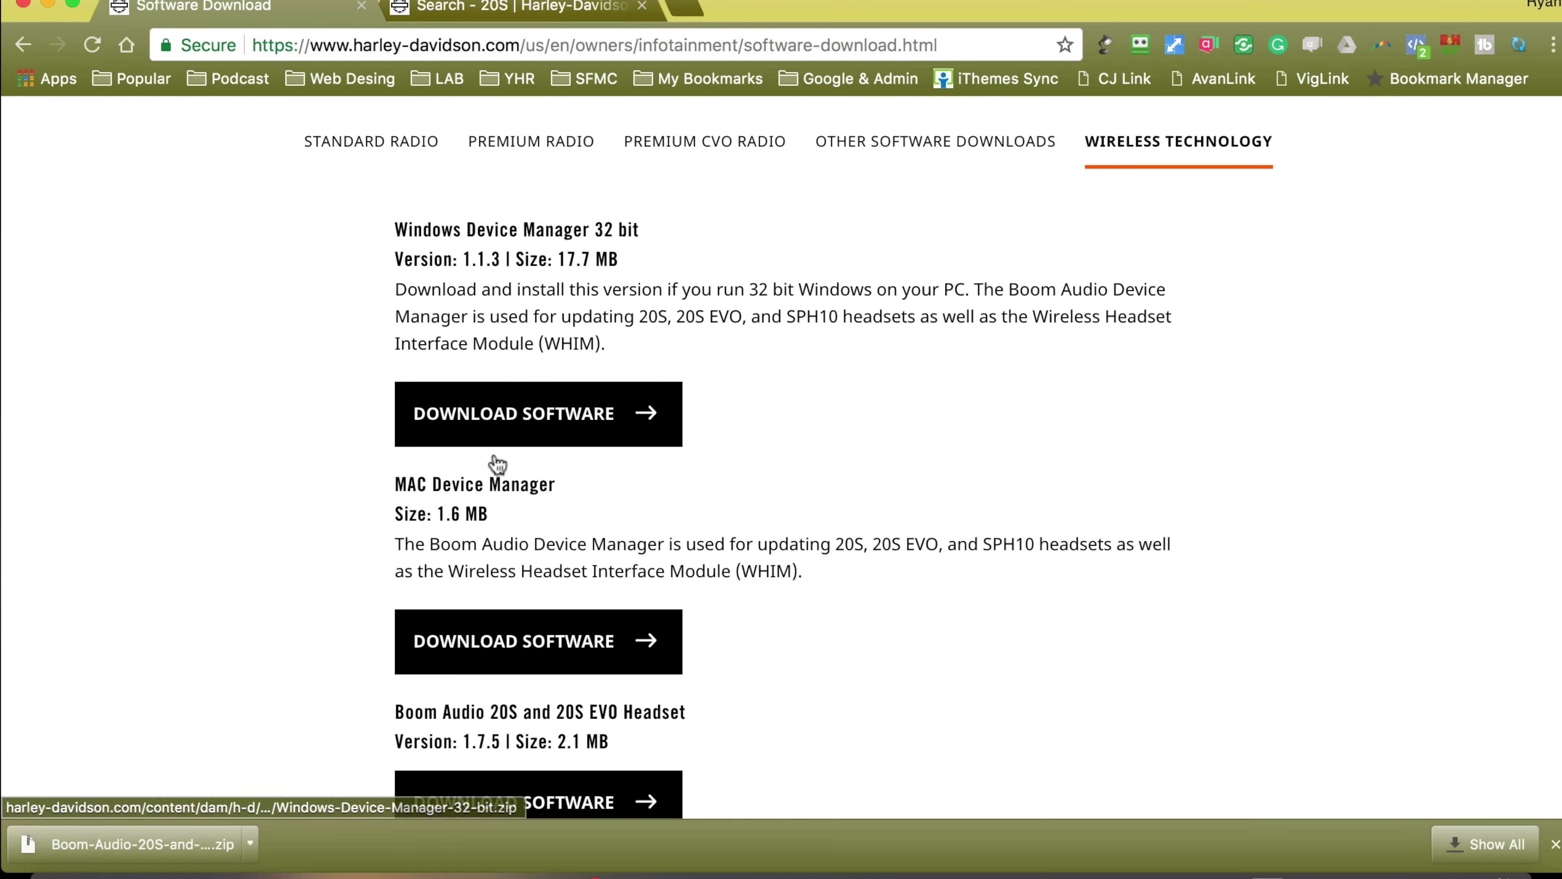
pyautogui.moveTo(393, 484); pyautogui.dragTo(571, 492)
pyautogui.scroll(-3, 572, 493)
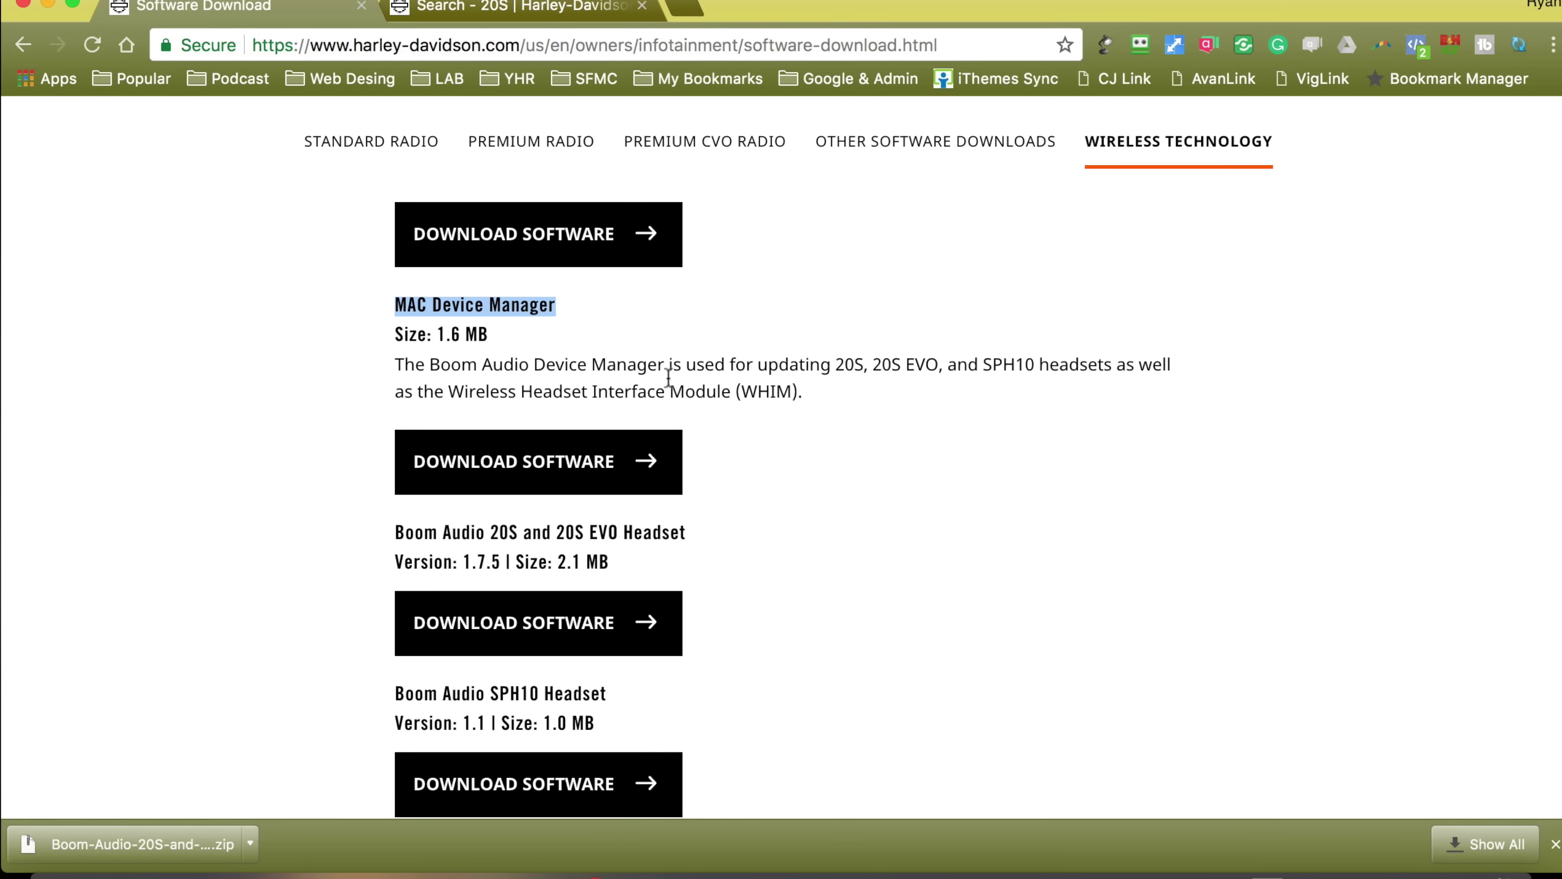
pyautogui.scroll(-4, 715, 364)
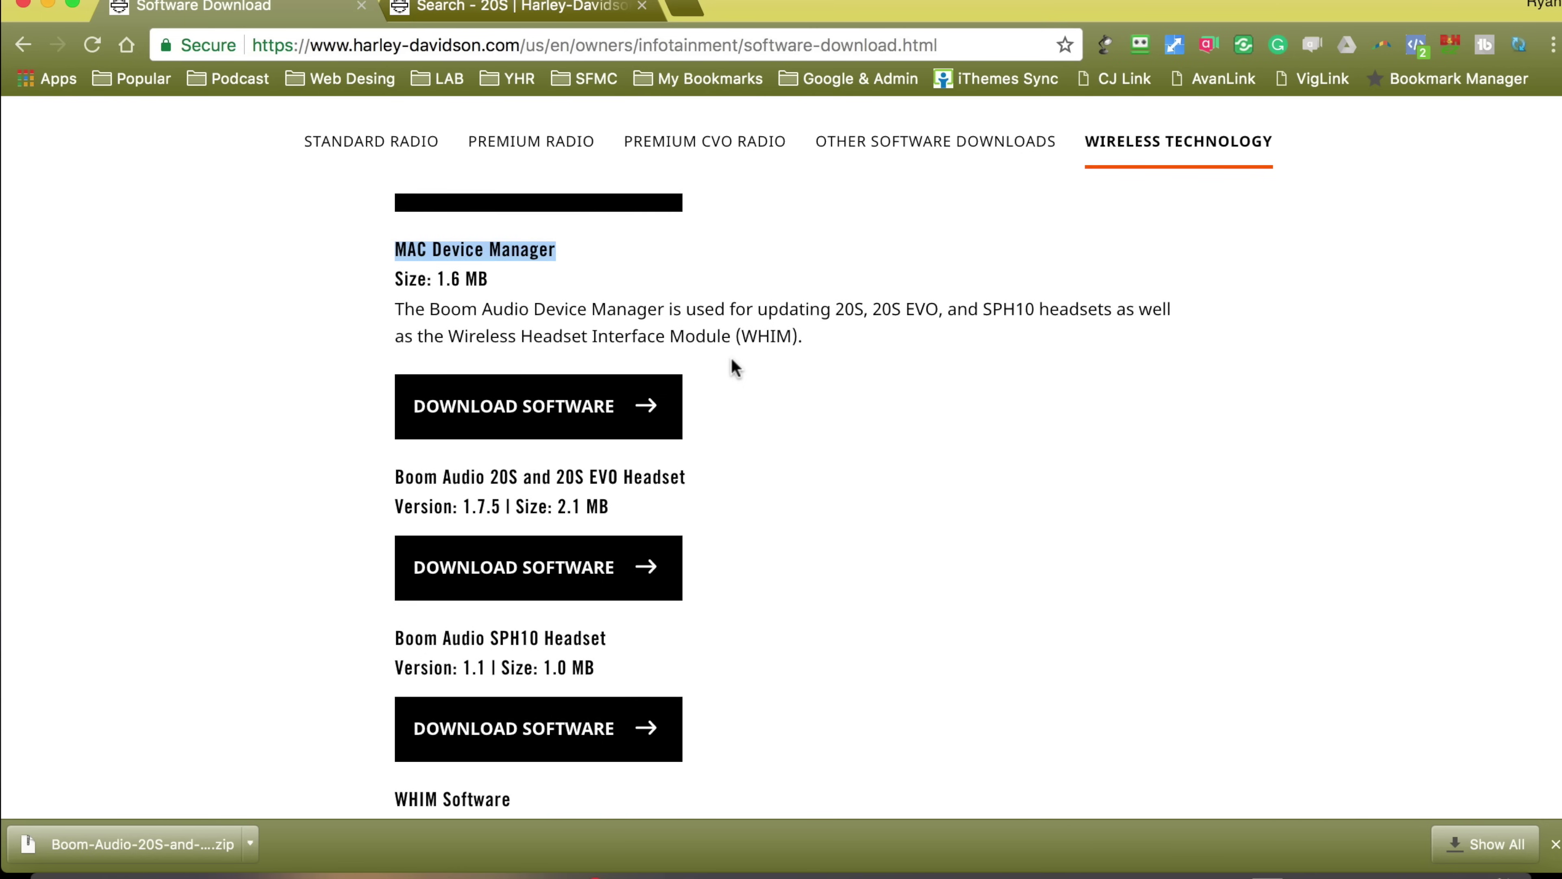
pyautogui.scroll(3, 766, 341)
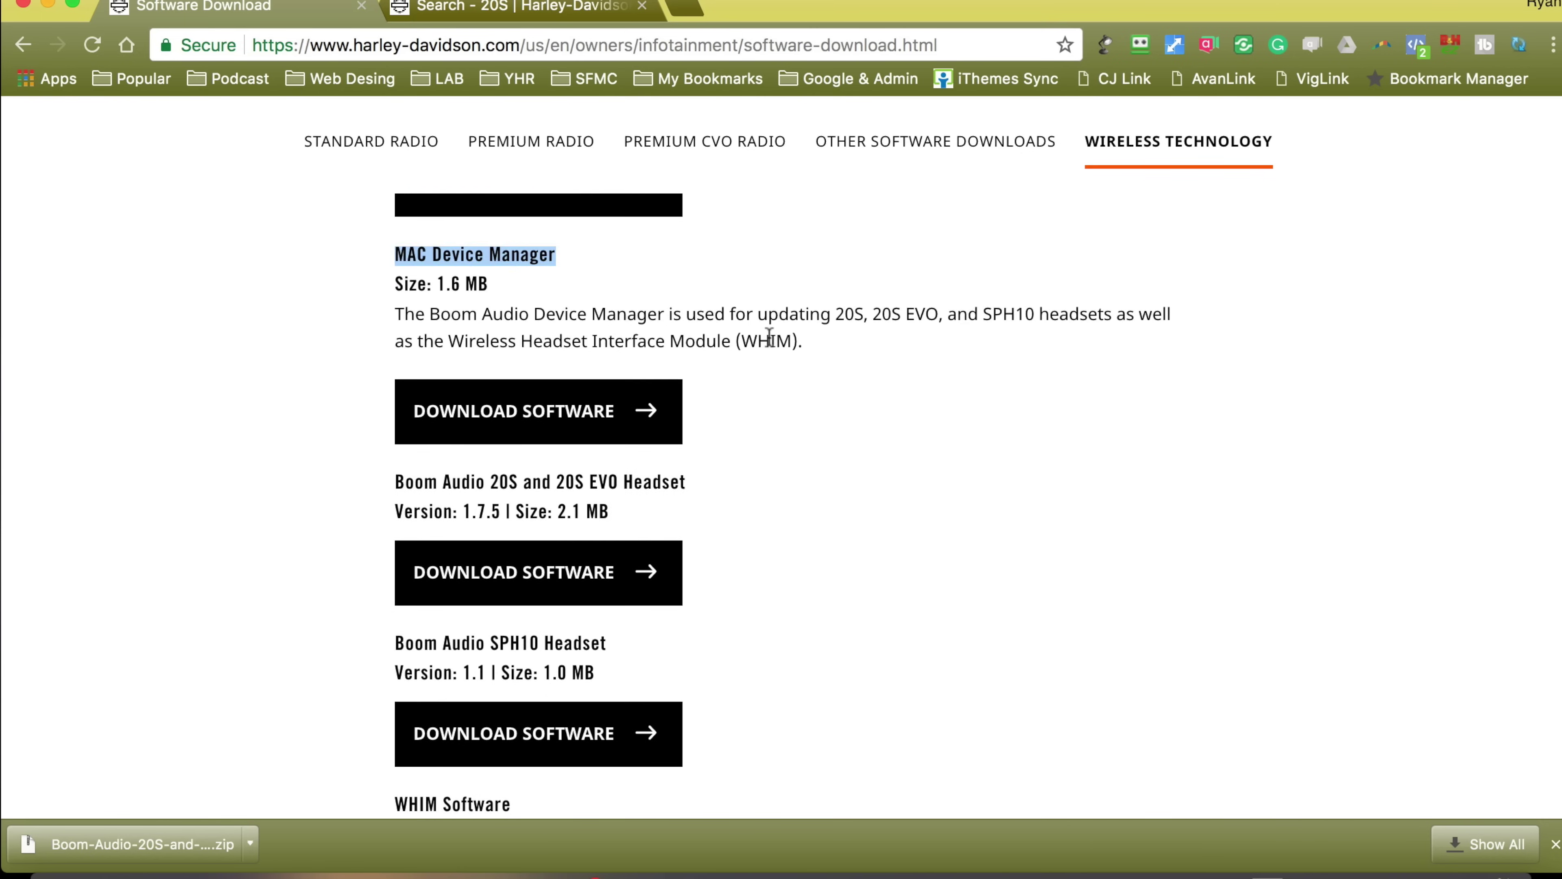
pyautogui.scroll(-2, 769, 340)
pyautogui.scroll(-1, 772, 346)
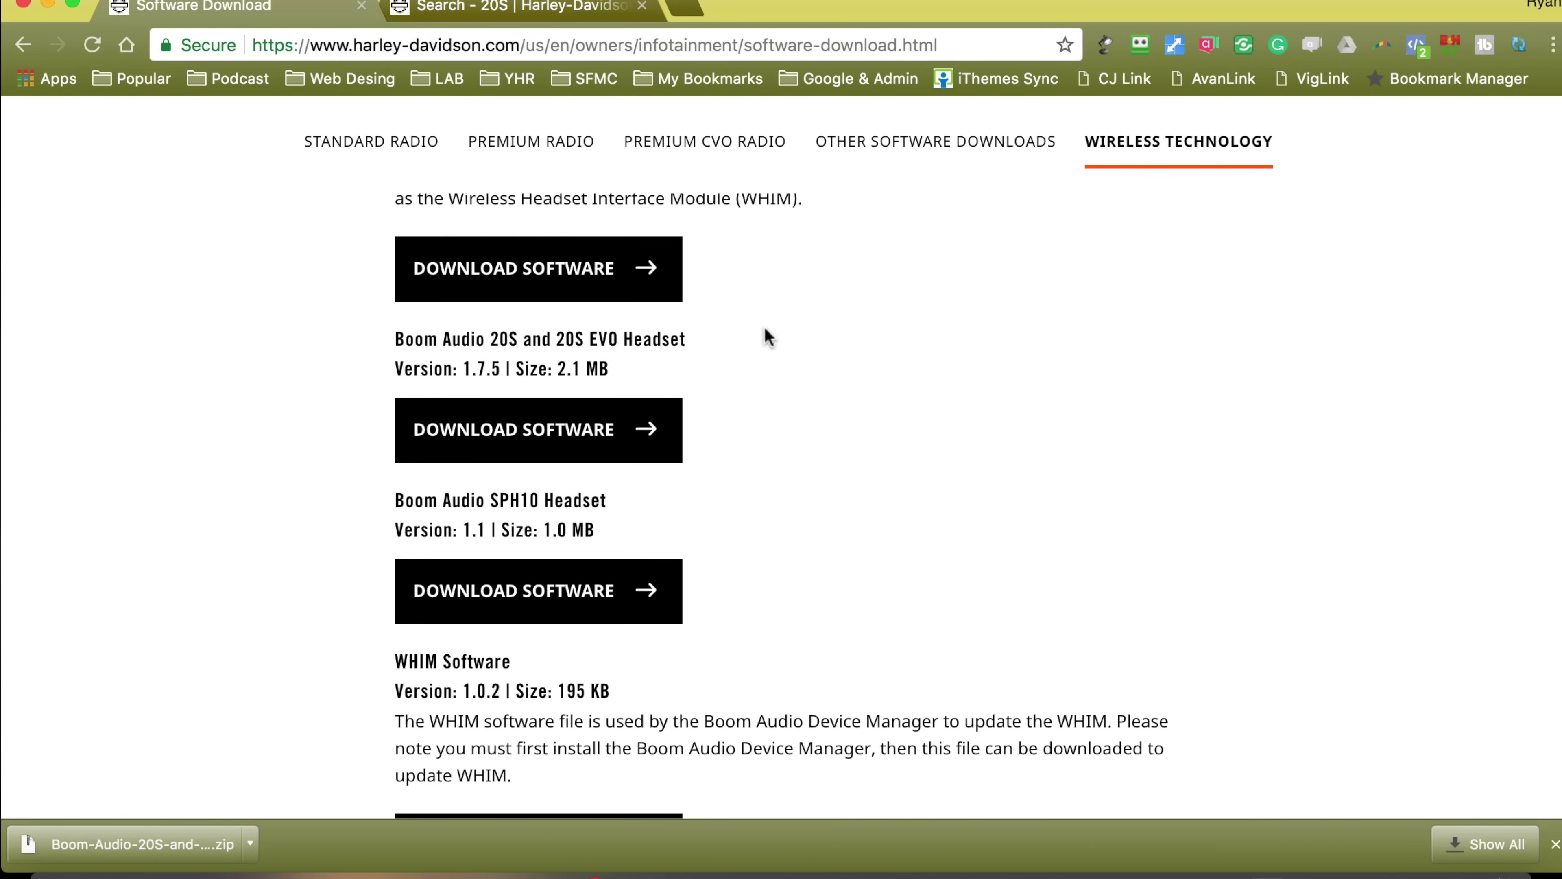
pyautogui.scroll(-1, 771, 339)
pyautogui.scroll(1, 773, 337)
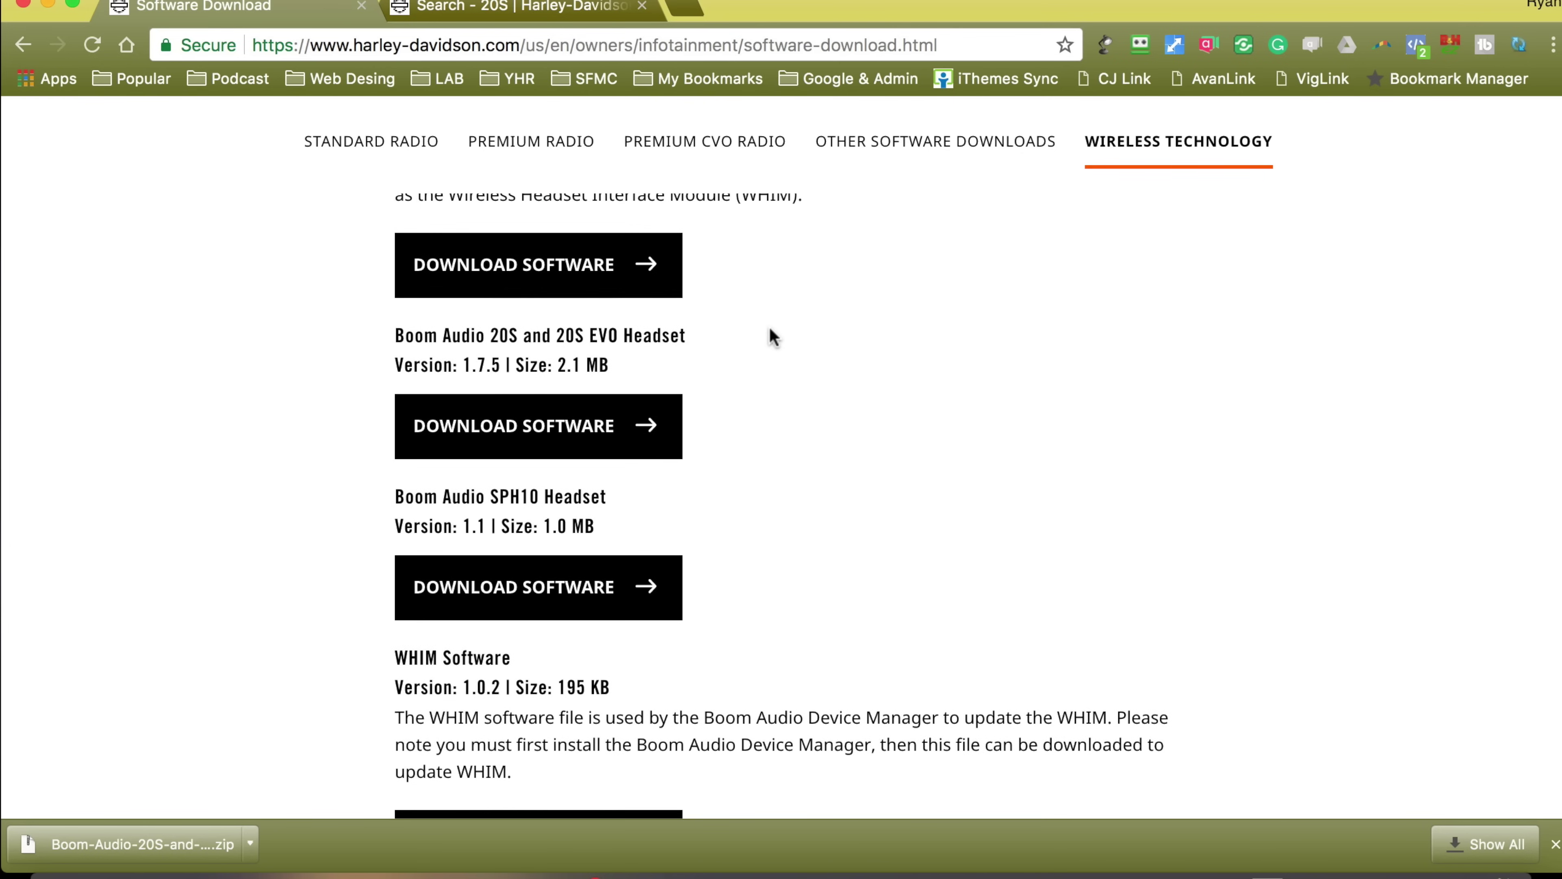
pyautogui.scroll(-1, 774, 337)
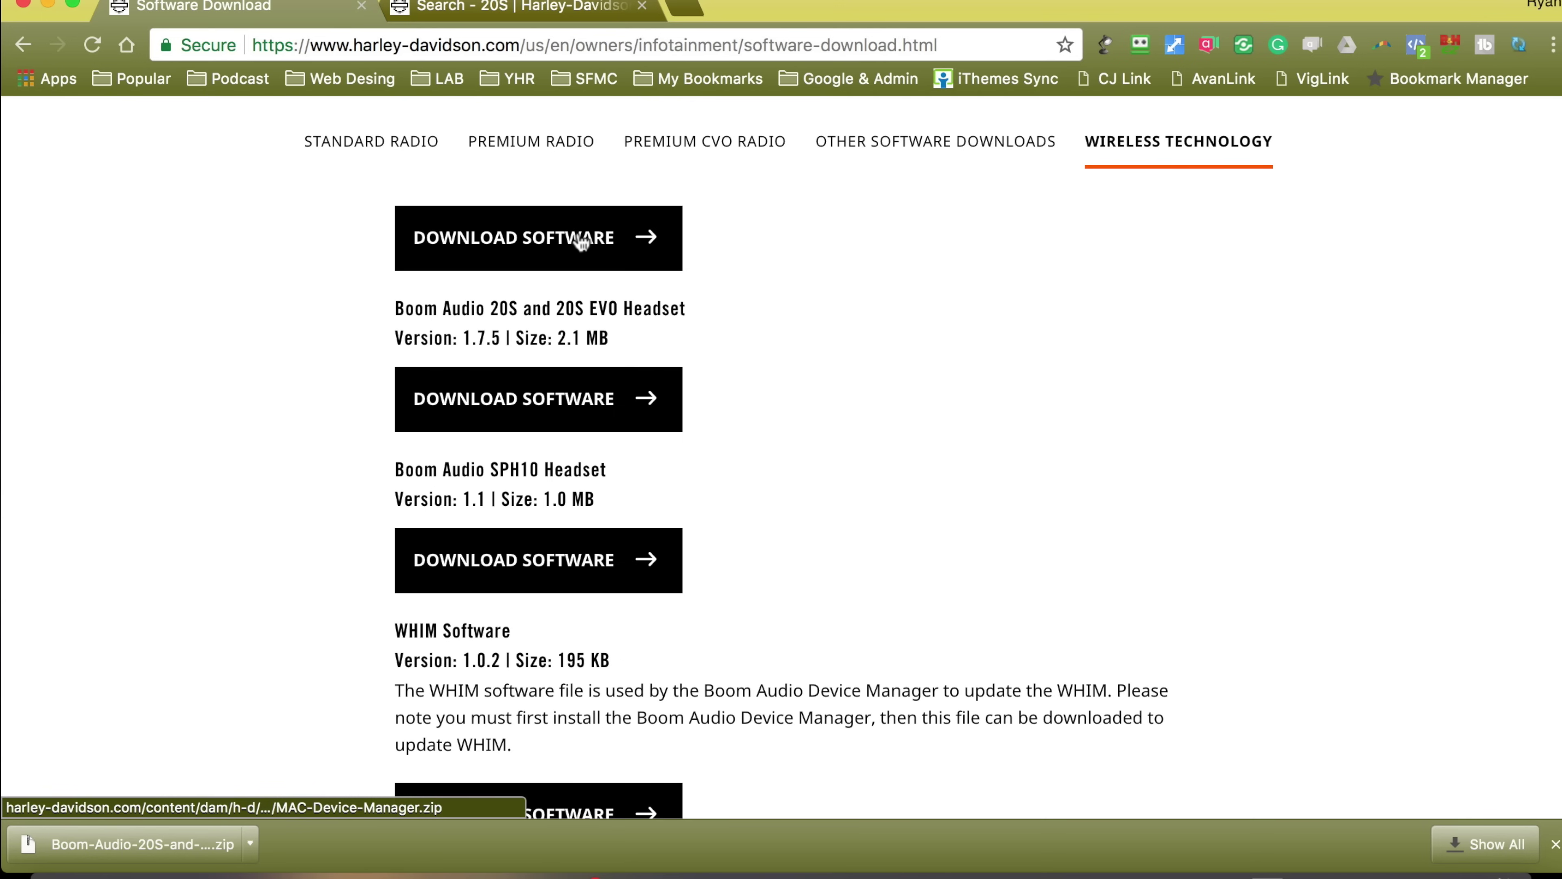
# Highlight the MAC Device Manager heading and scroll through the remaining Wireless Technology downloads
pyautogui.scroll(3, 575, 320)
pyautogui.tripleClick(473, 258)
pyautogui.scroll(-3, 583, 321)
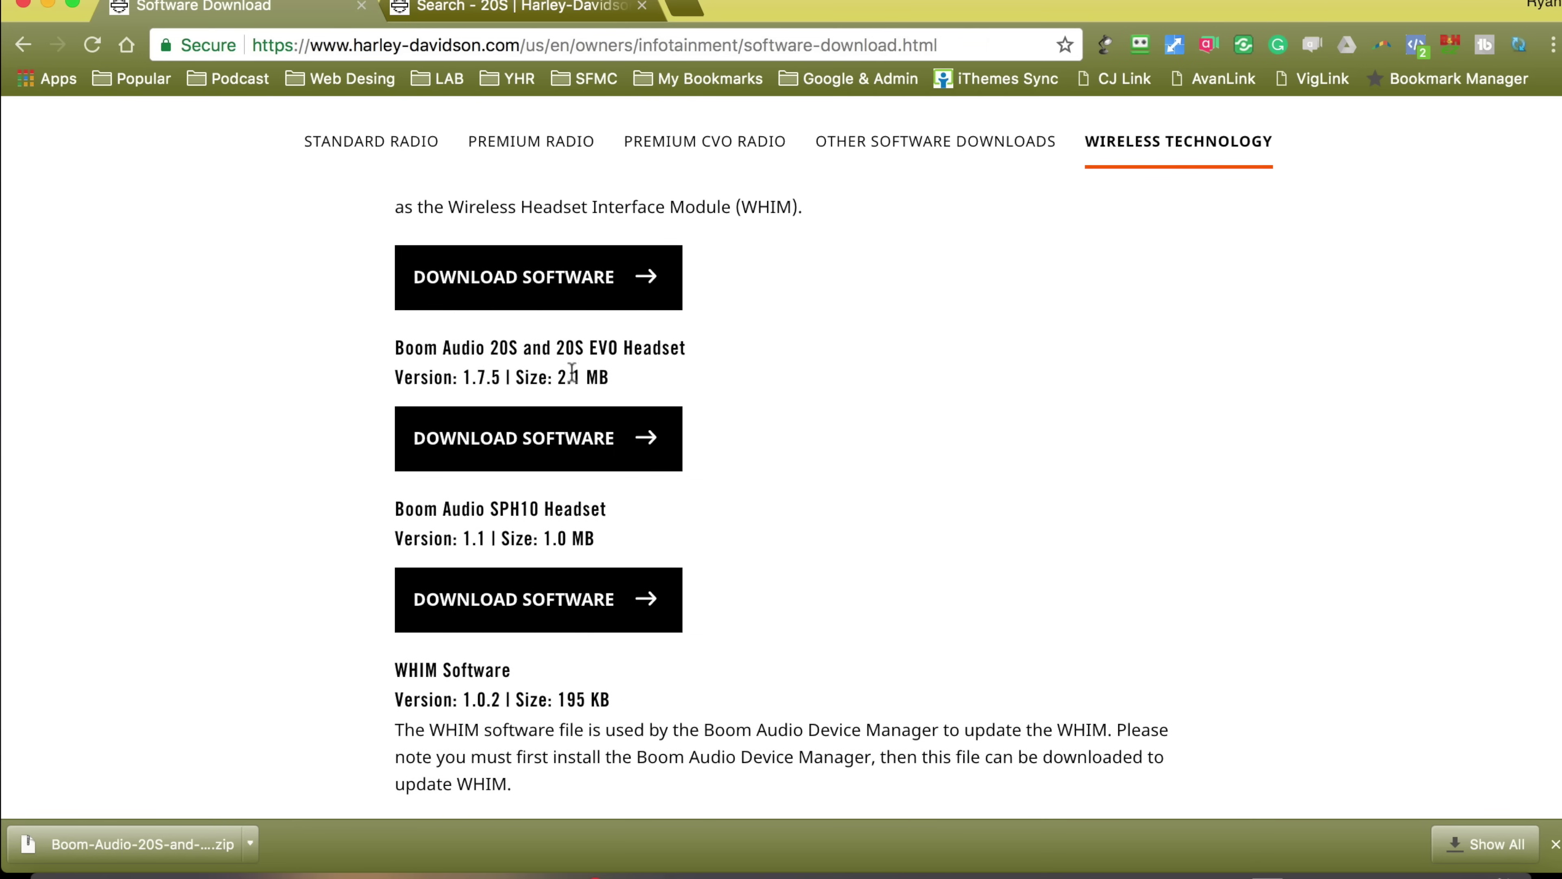
pyautogui.scroll(-2, 569, 438)
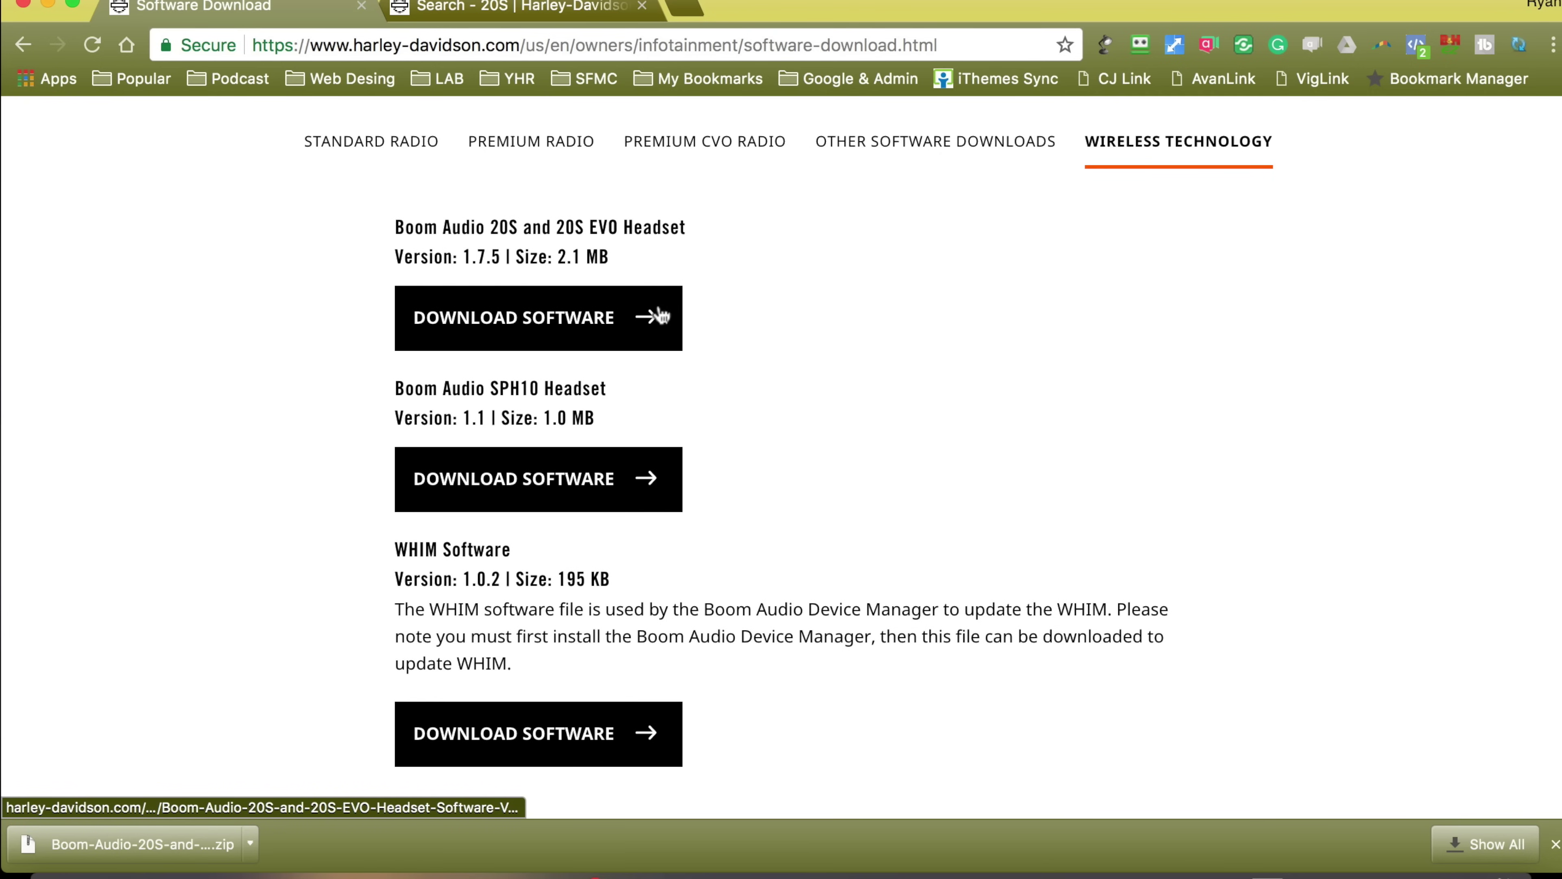
pyautogui.scroll(-3, 726, 318)
pyautogui.scroll(-1, 728, 318)
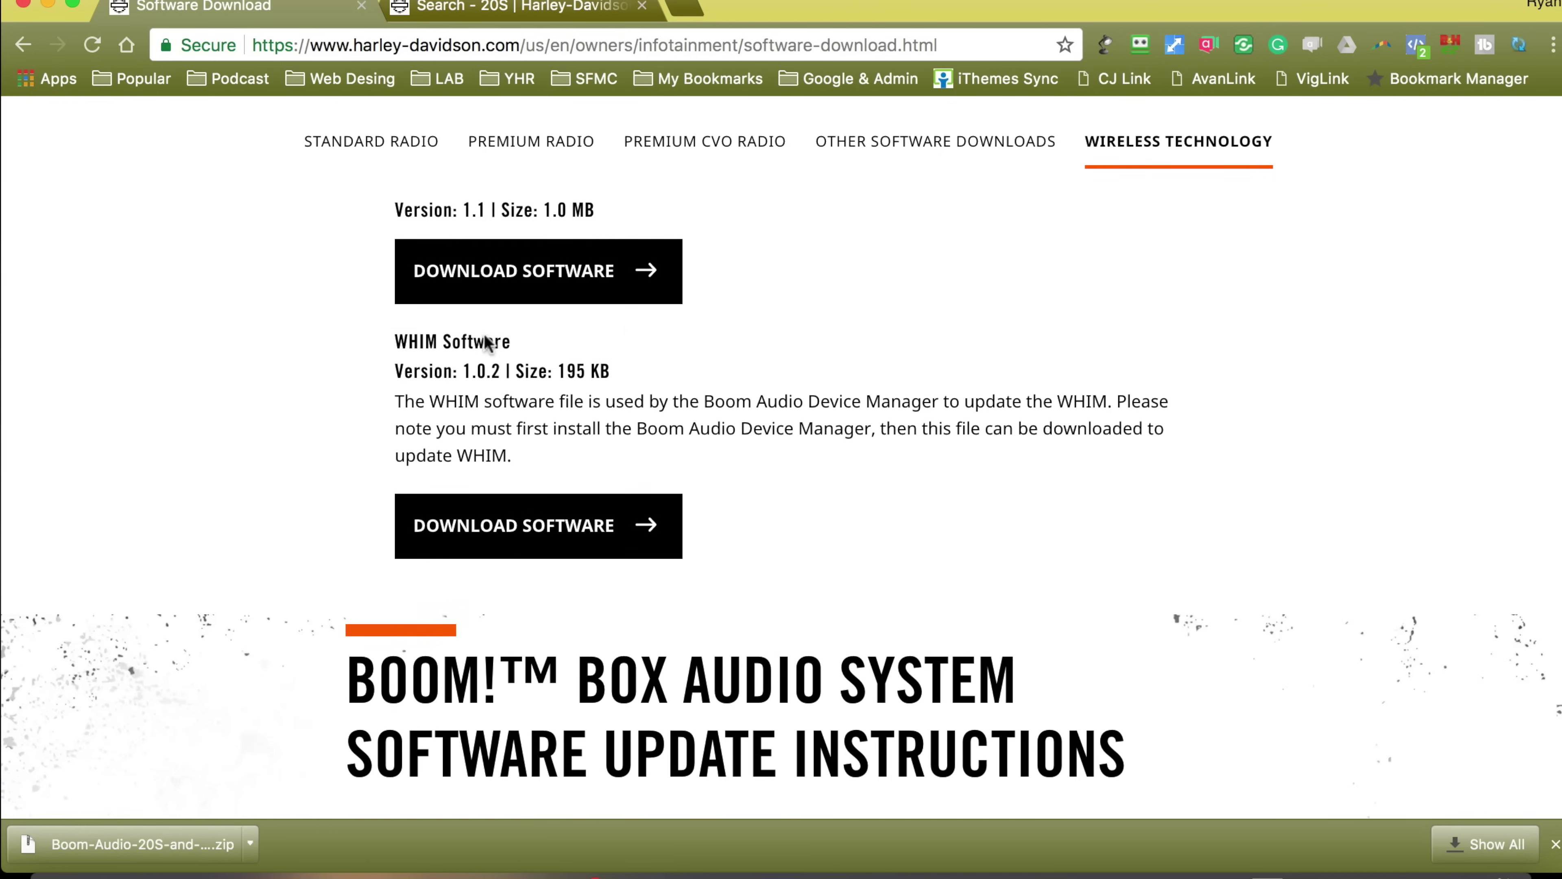
pyautogui.scroll(3, 707, 363)
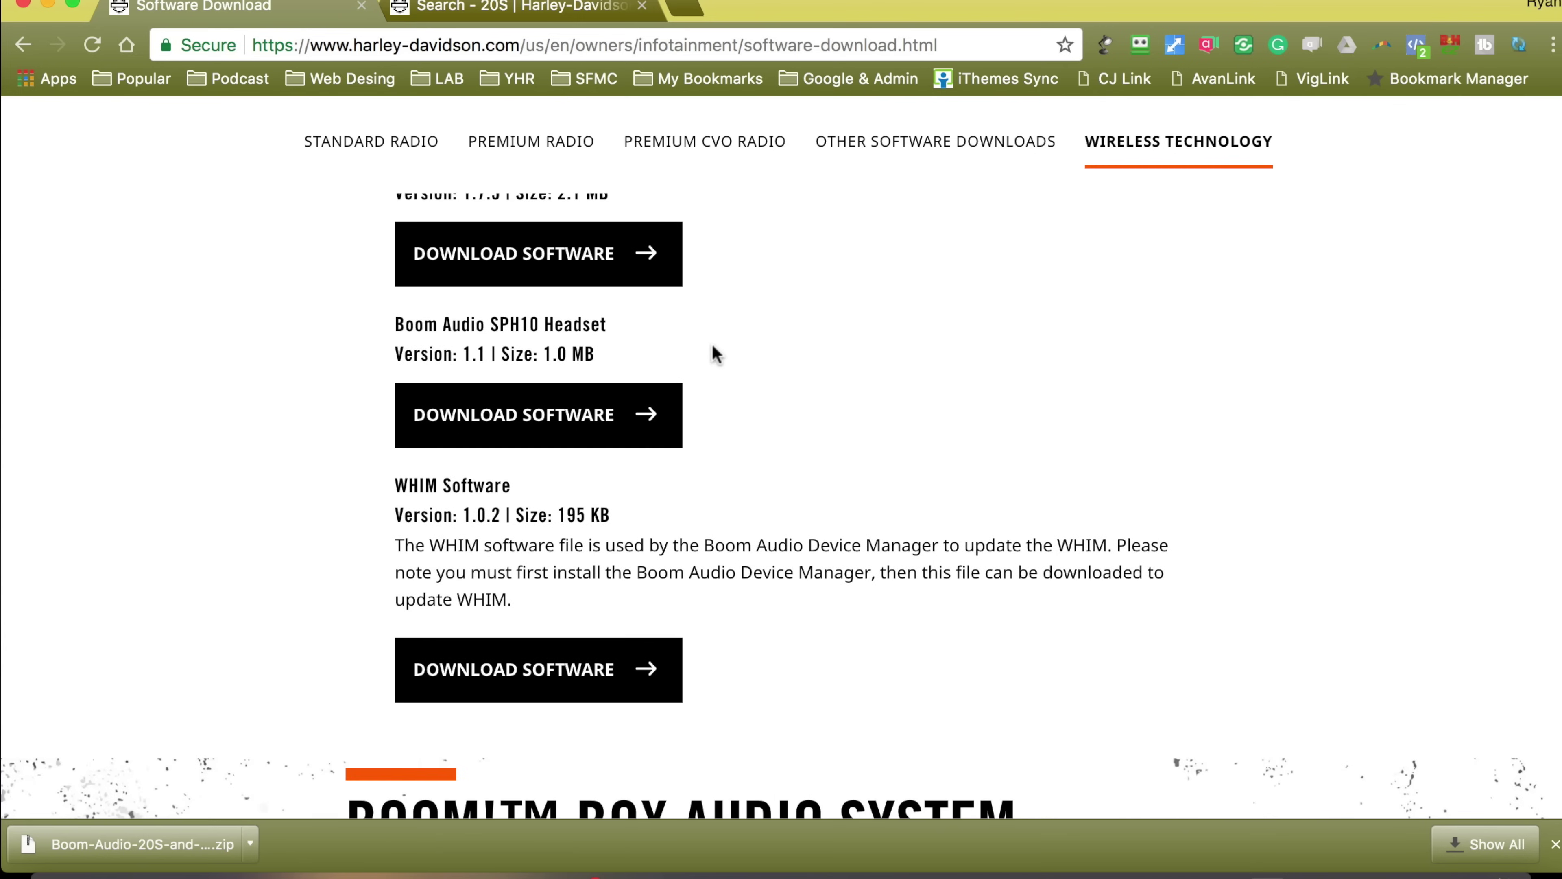
pyautogui.scroll(3, 728, 355)
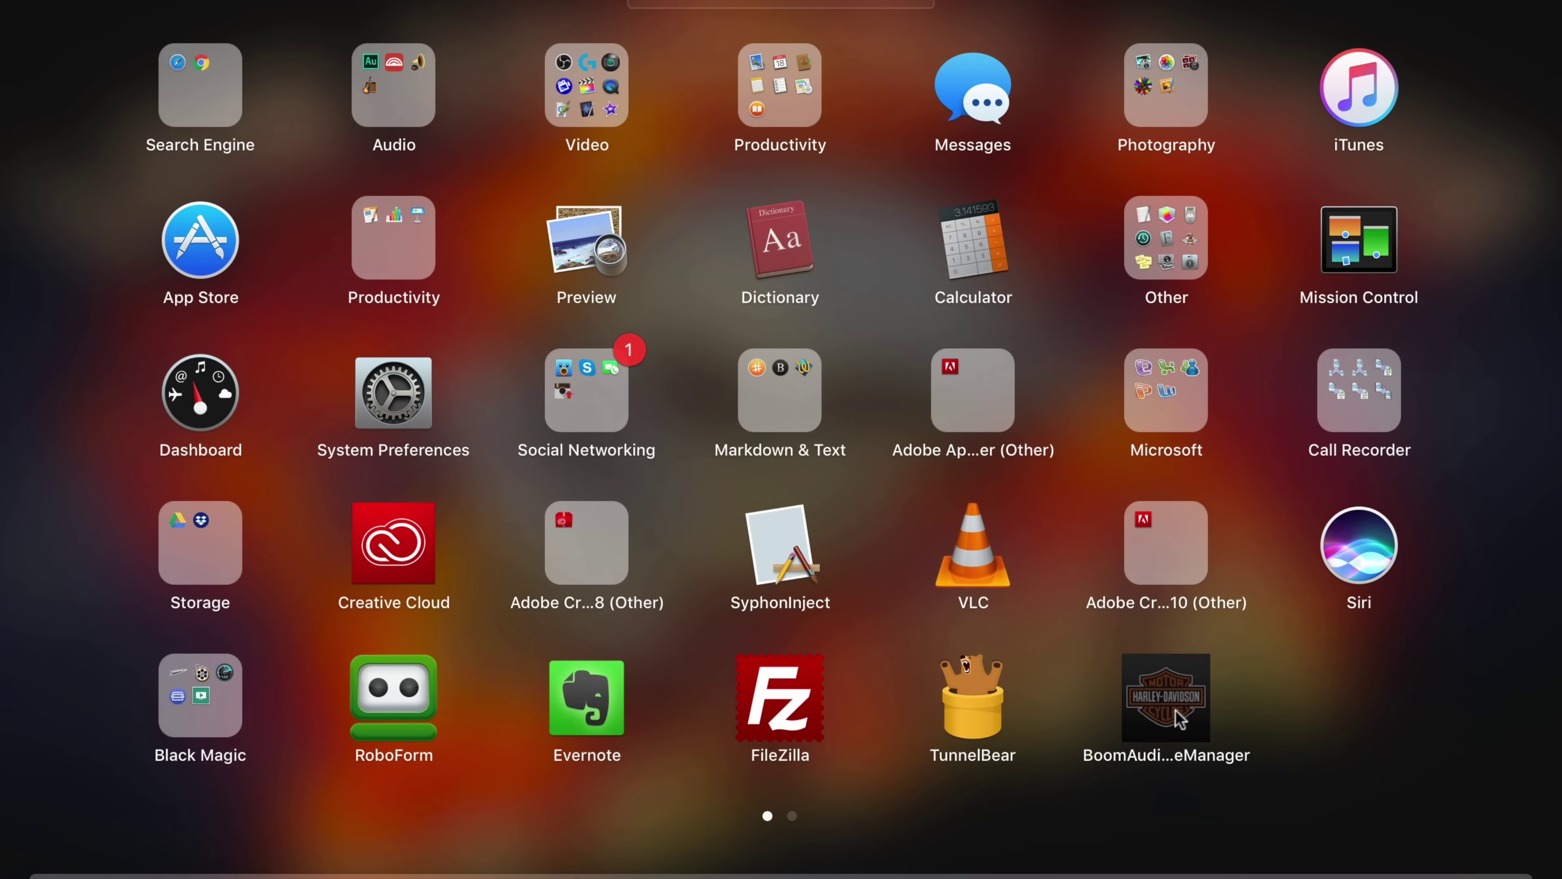
# Launch BoomAudio Device Manager from Launchpad, bring its window into view, and advance through device recognition
pyautogui.click(1177, 717)
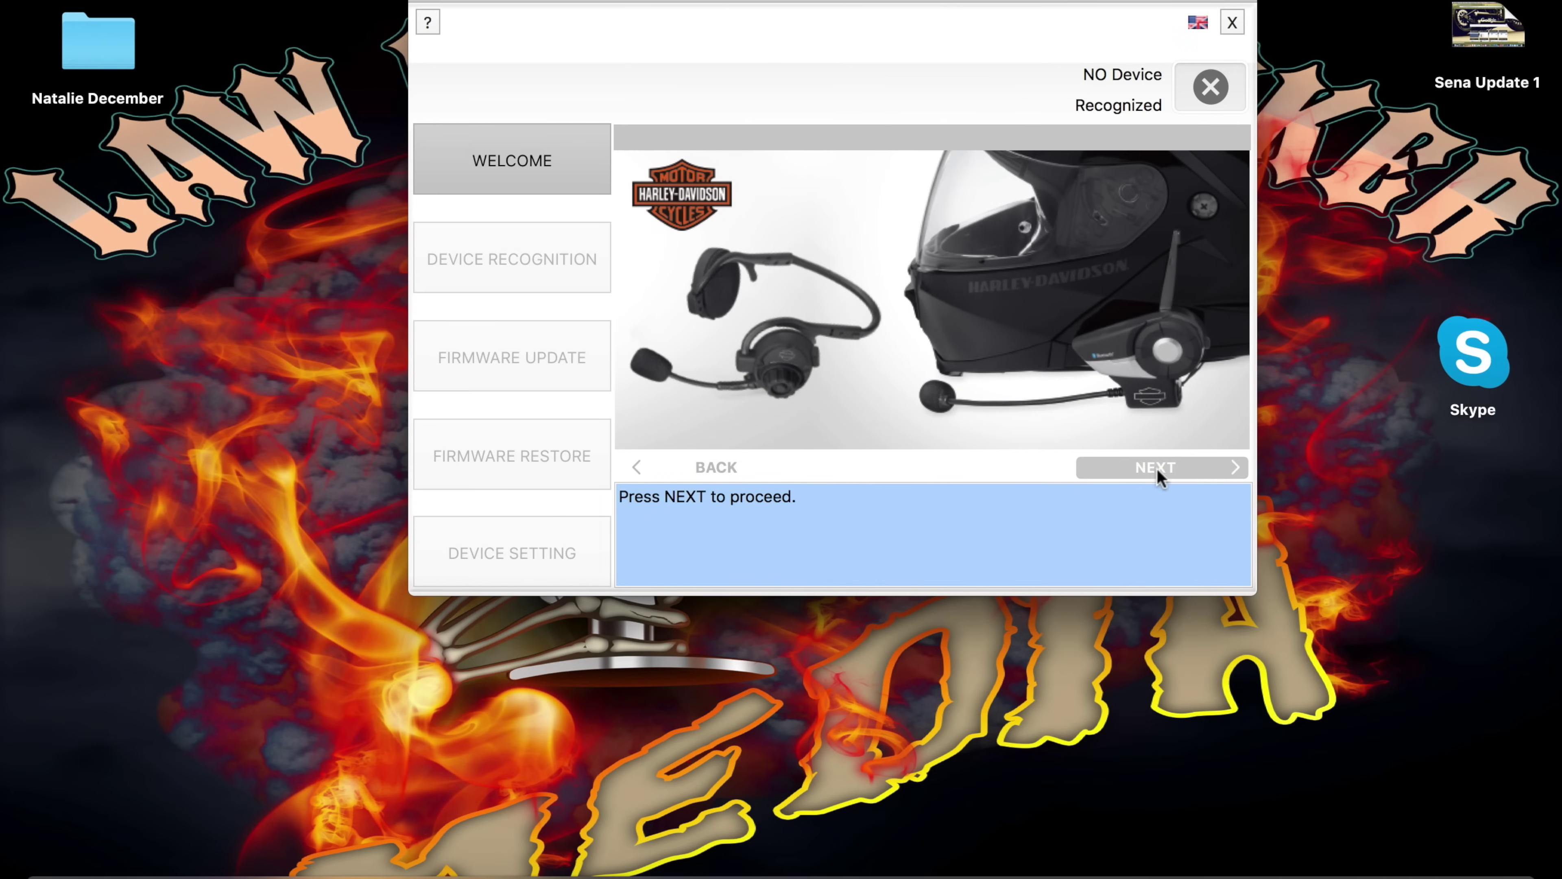
pyautogui.moveTo(1026, 6); pyautogui.dragTo(924, 93)
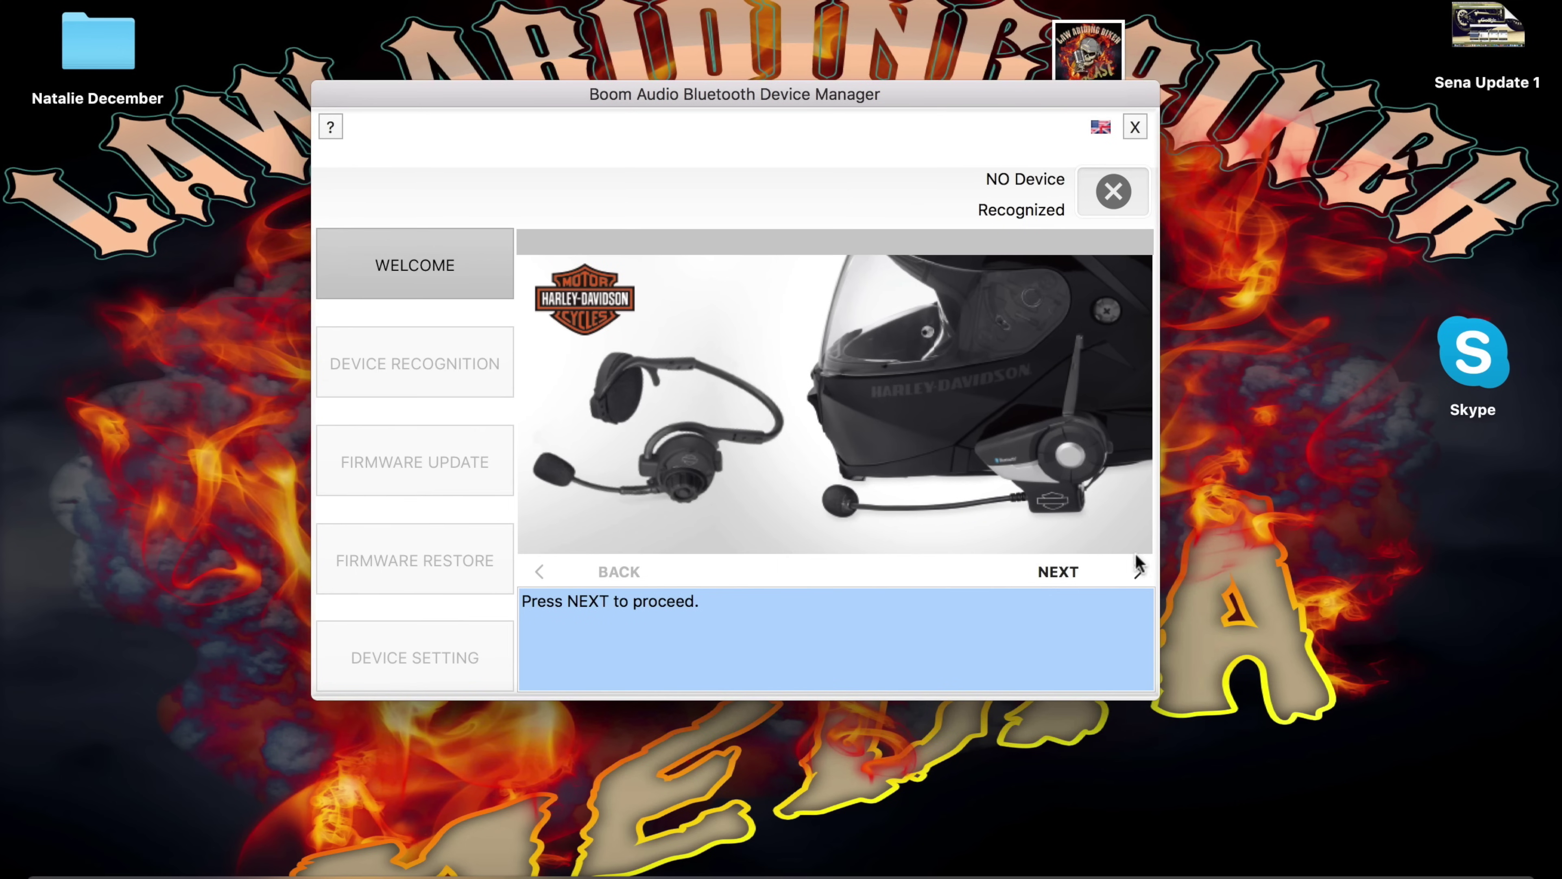
pyautogui.click(1120, 573)
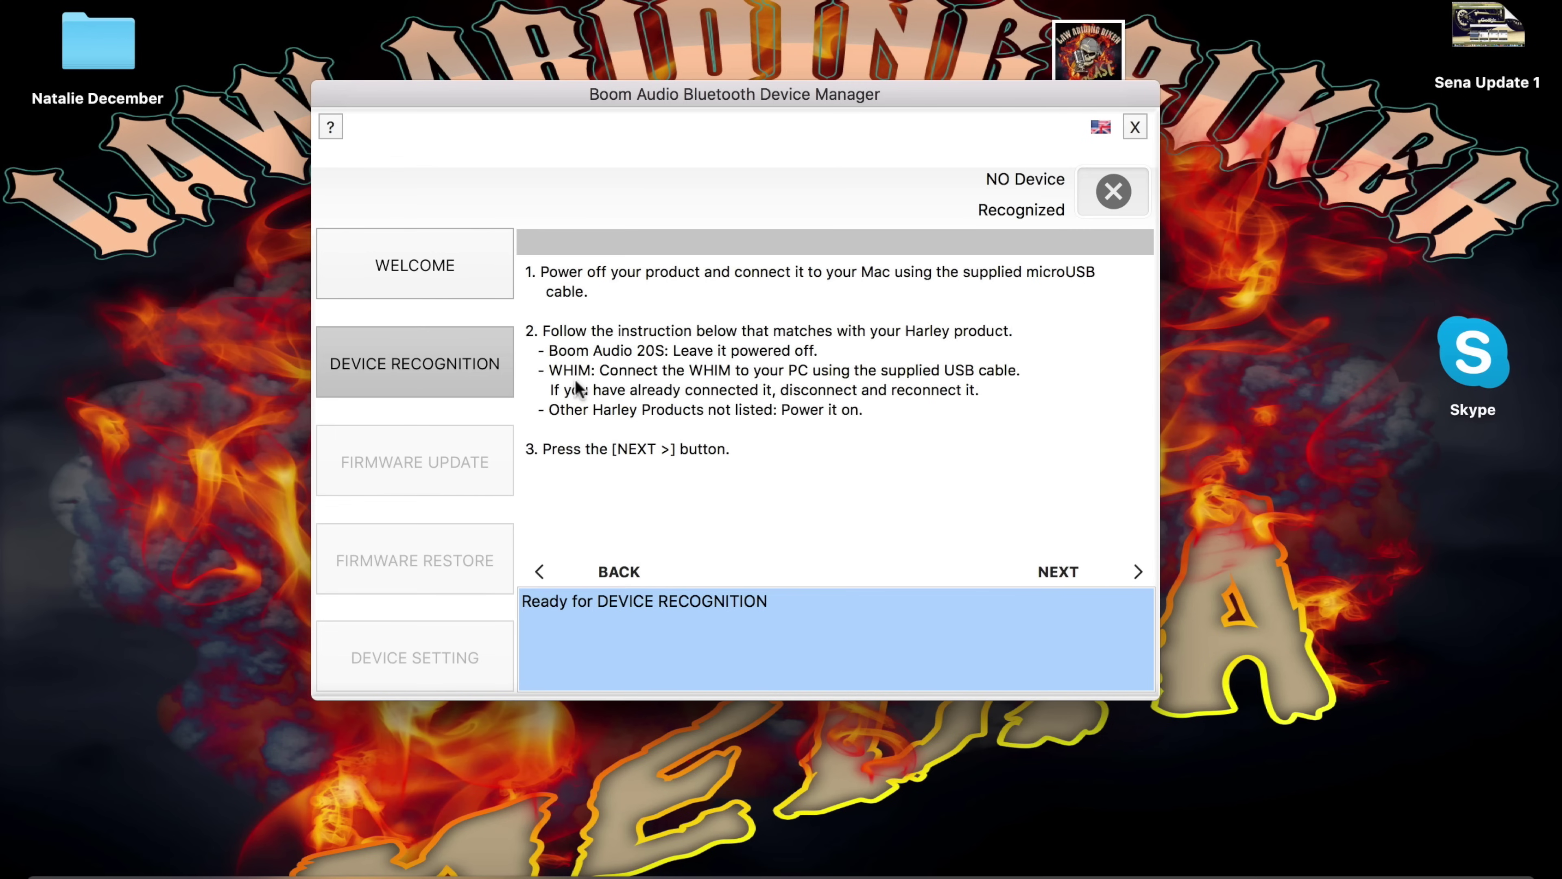
pyautogui.click(1067, 571)
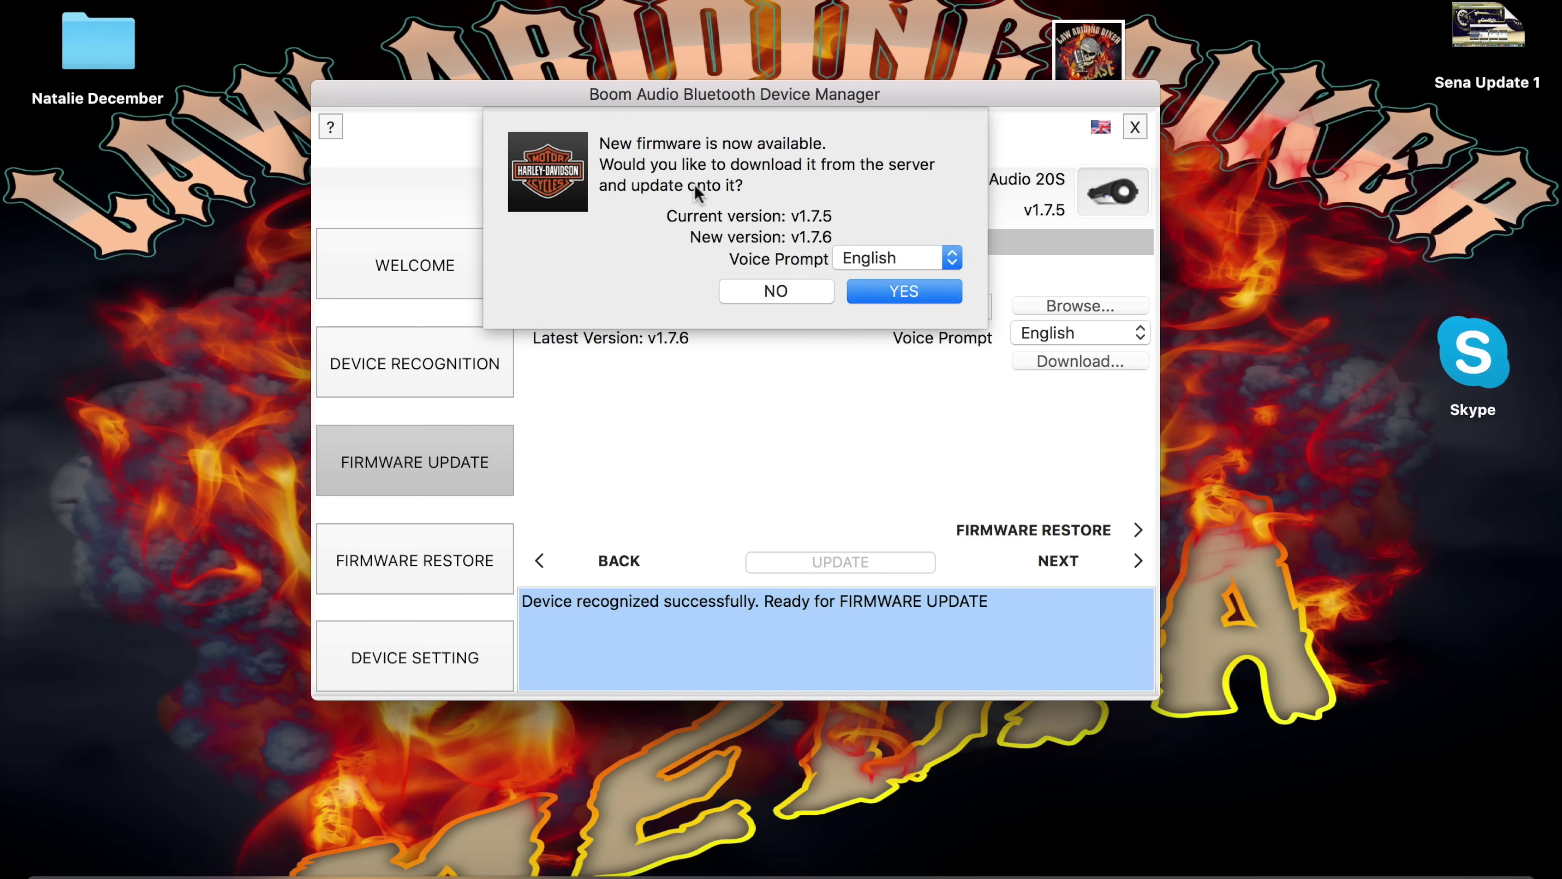
# Accept the v1.7.6 firmware offer and save the firmware file to start the update
pyautogui.click(888, 289)
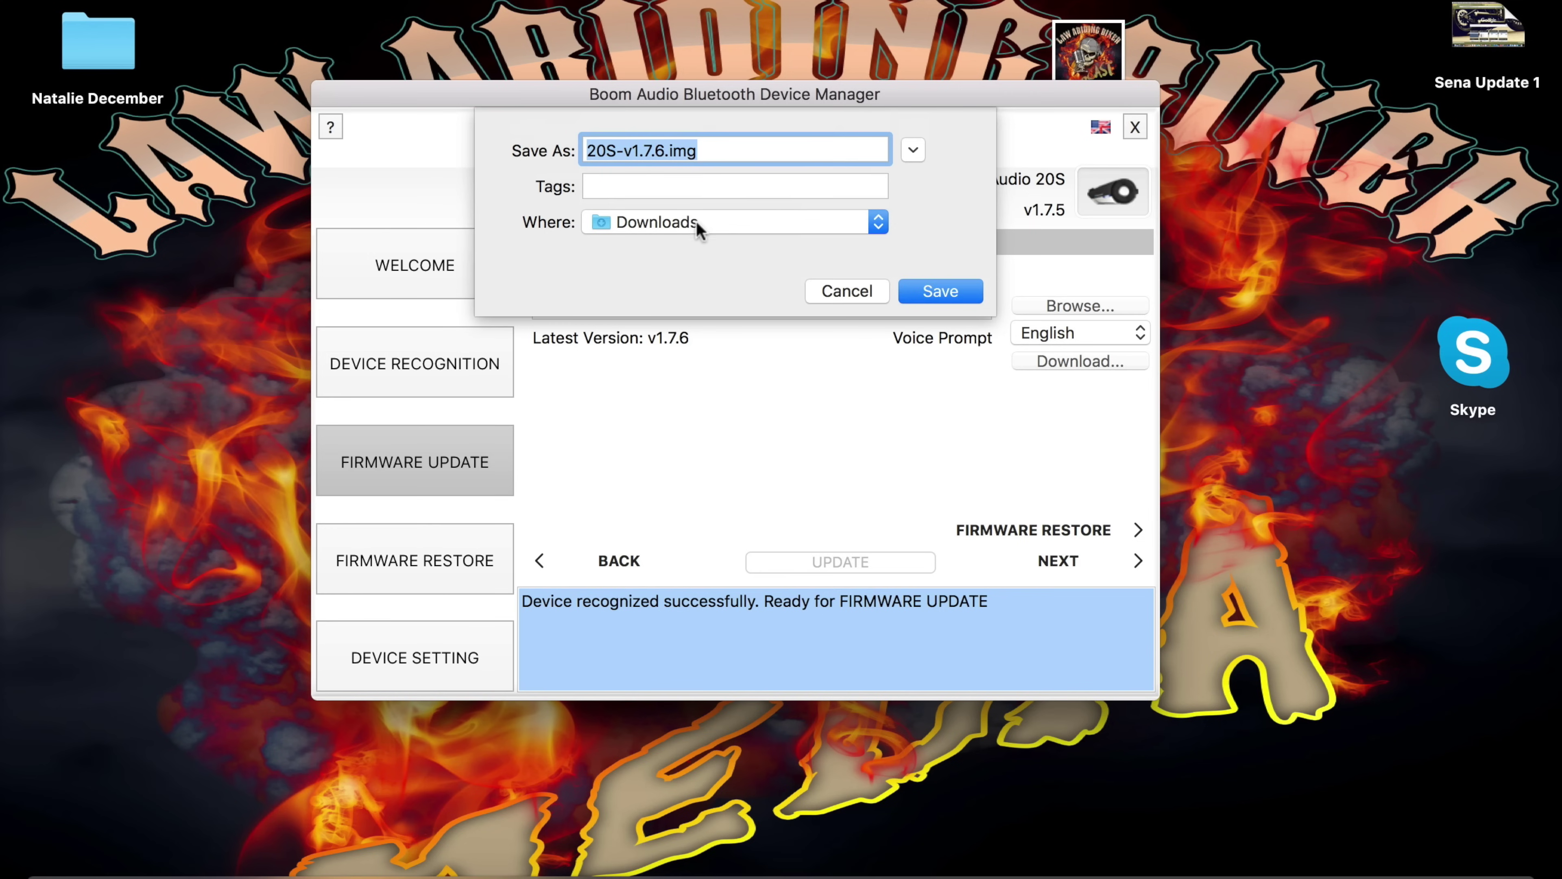
pyautogui.click(940, 293)
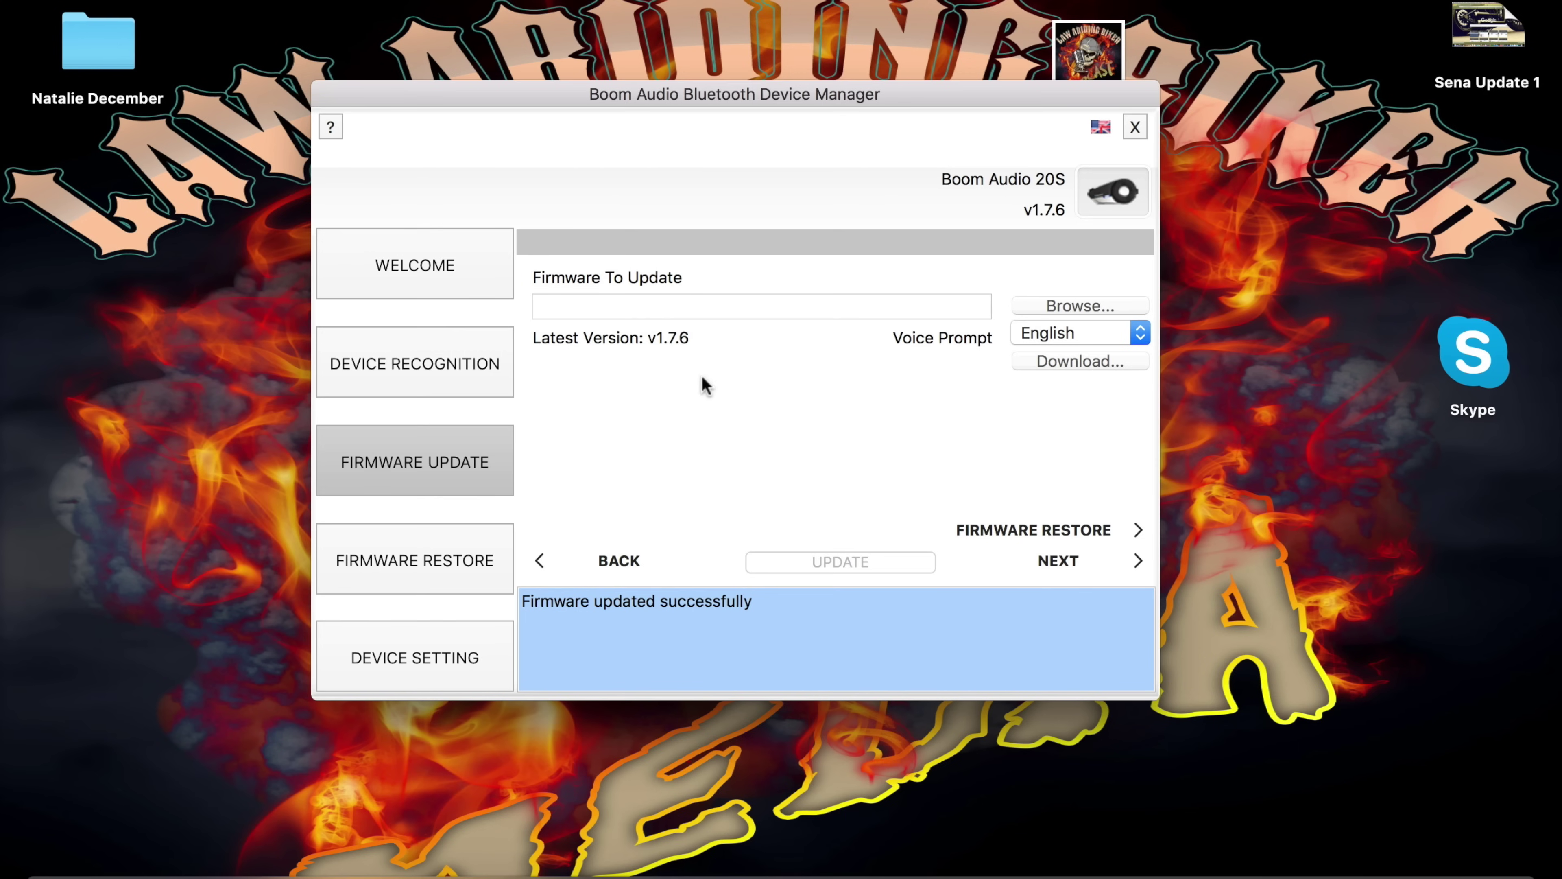
# Back in Chrome, open lawabidingbiker.com/harleyboombox in a new tab
pyautogui.click(1464, 873)
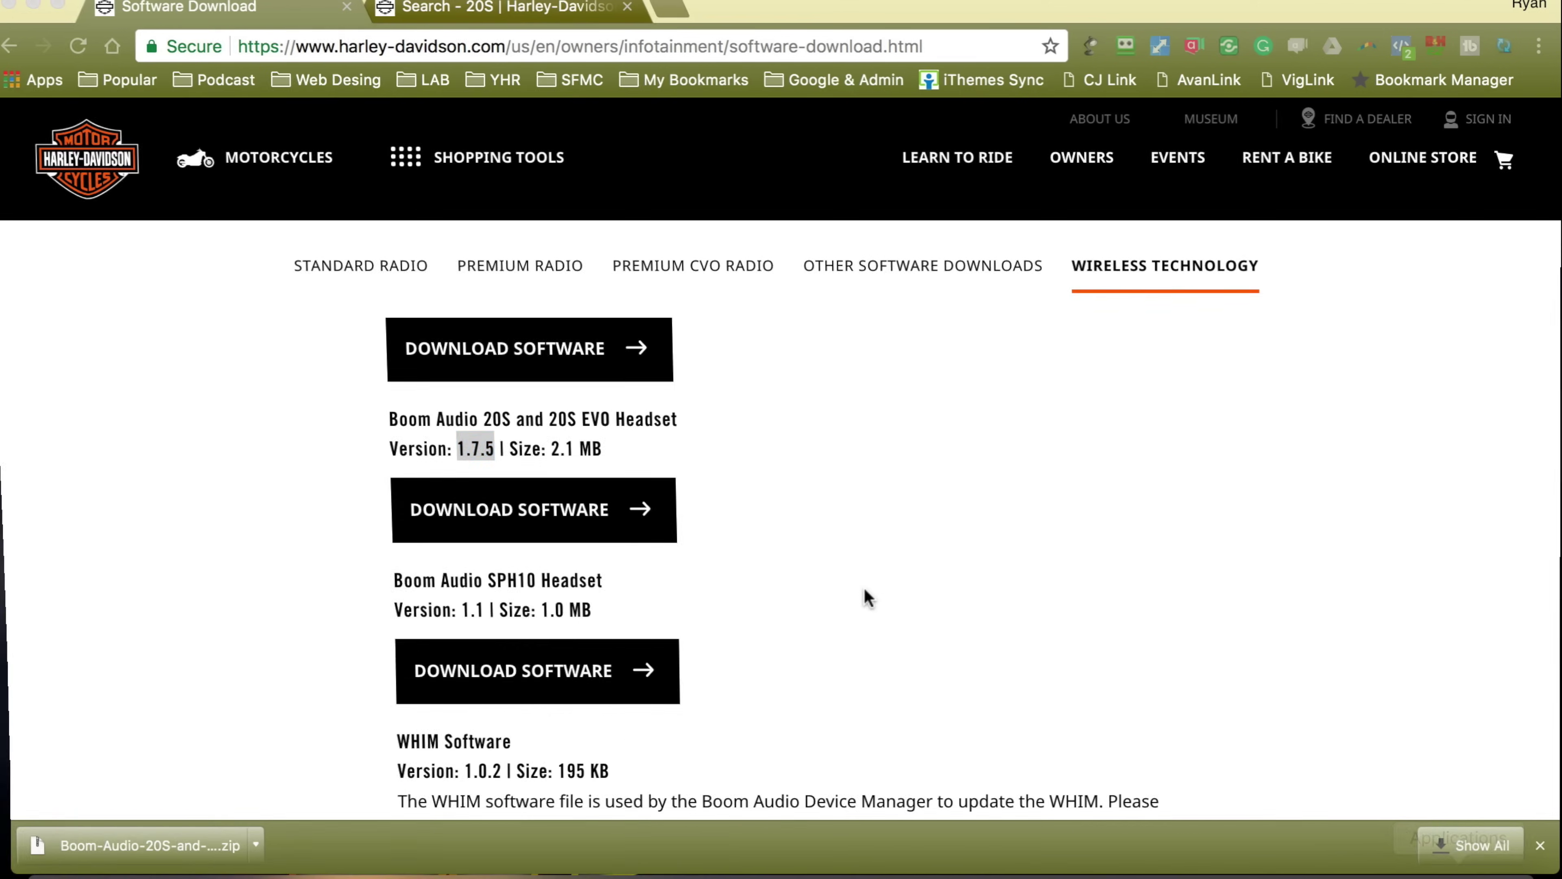
pyautogui.click(393, 439)
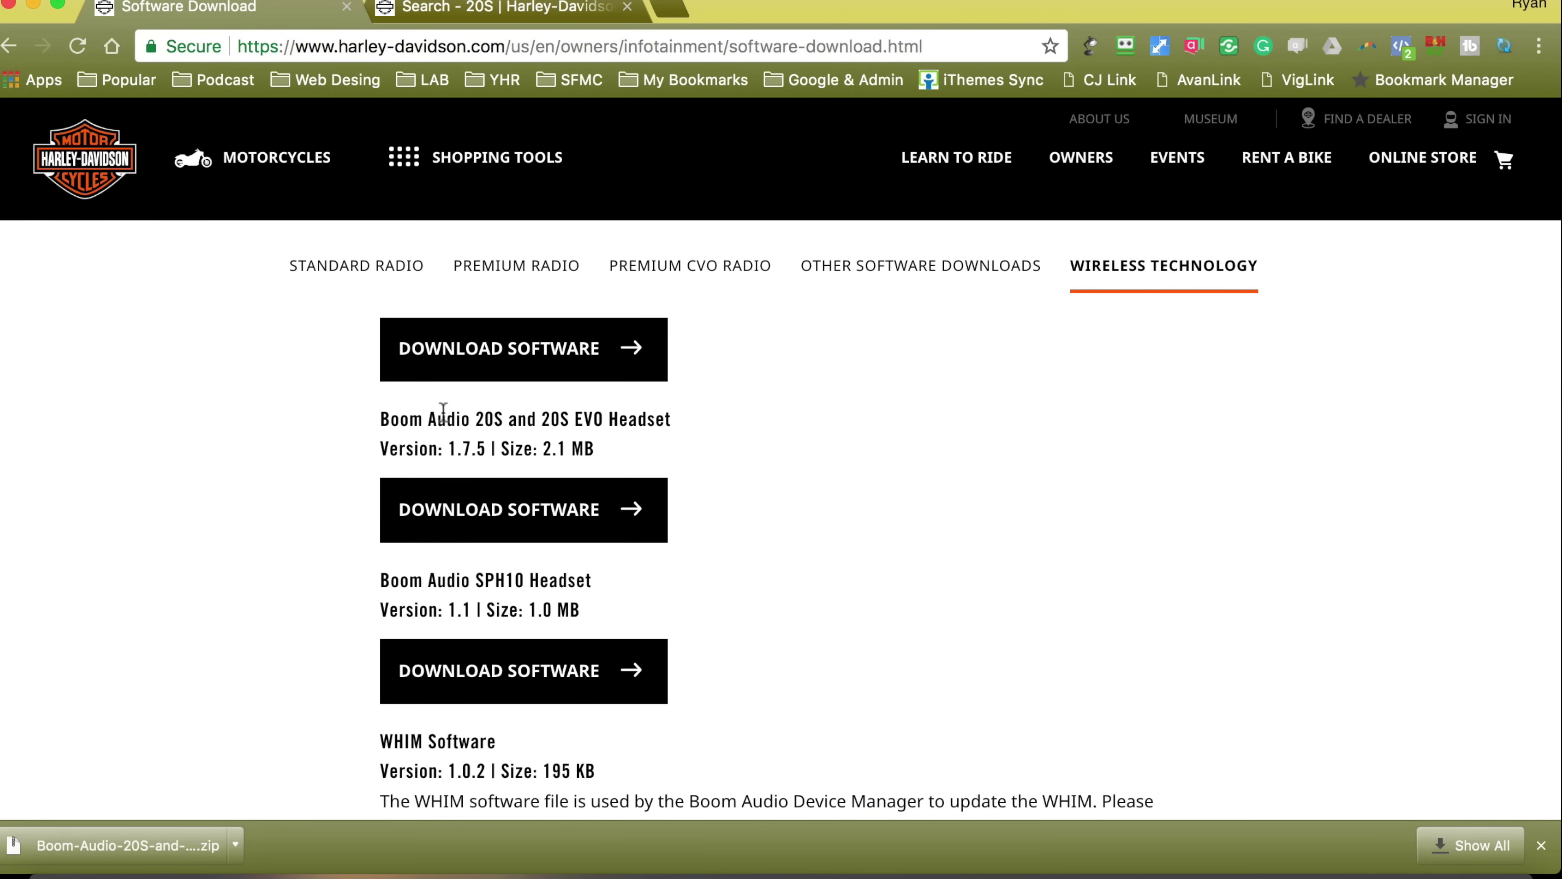
pyautogui.press('super+t')
pyautogui.write('http://www.lawabidingbiker.com/harleyboombox')
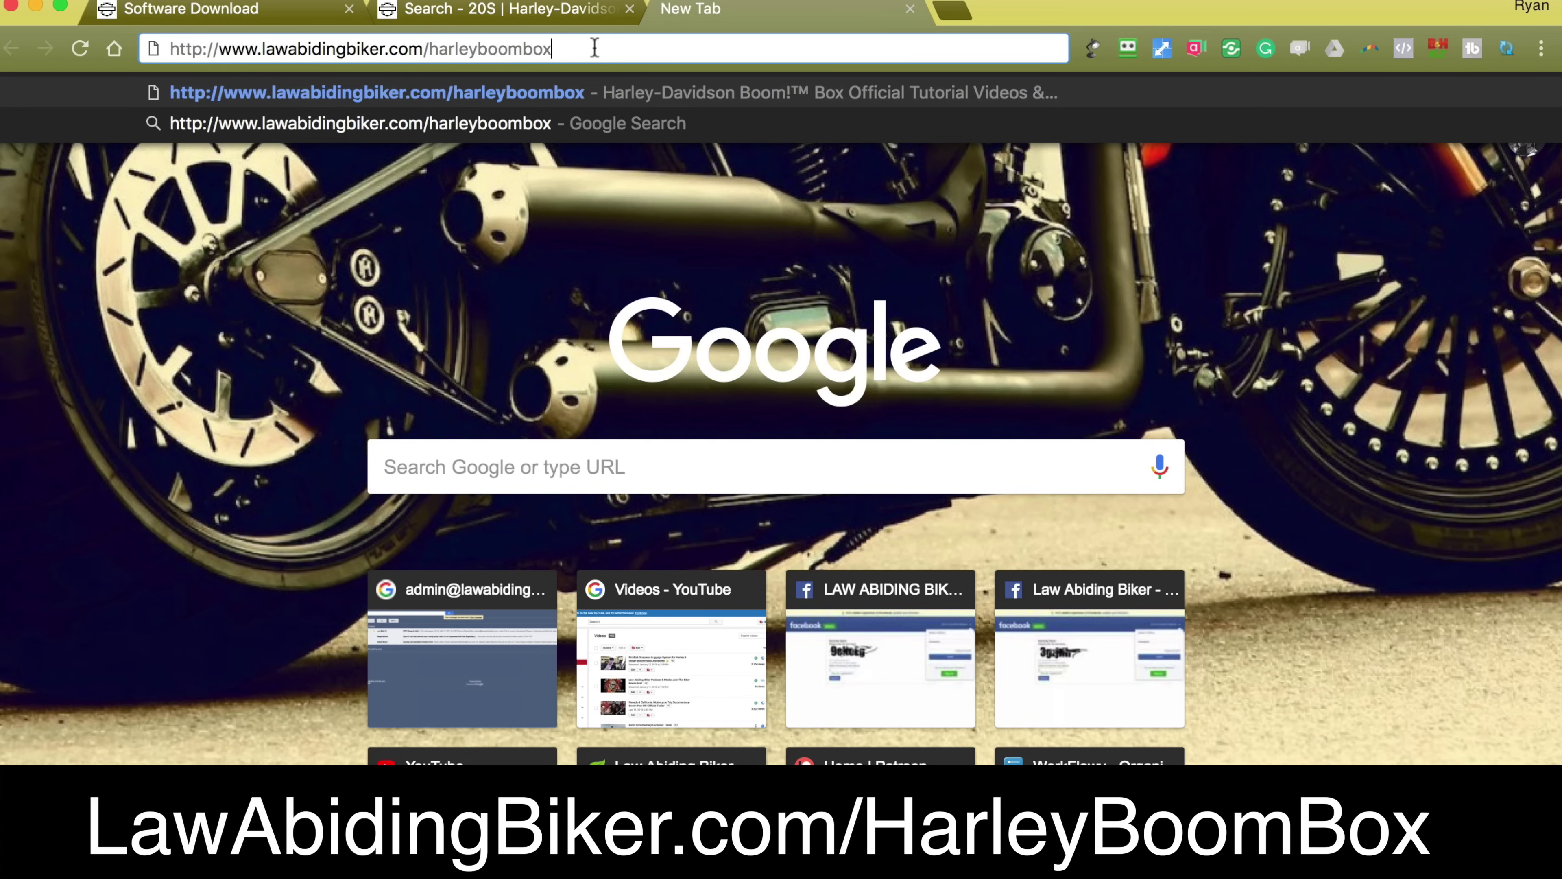
pyautogui.moveTo(601, 48); pyautogui.dragTo(172, 50)
pyautogui.press('Return')
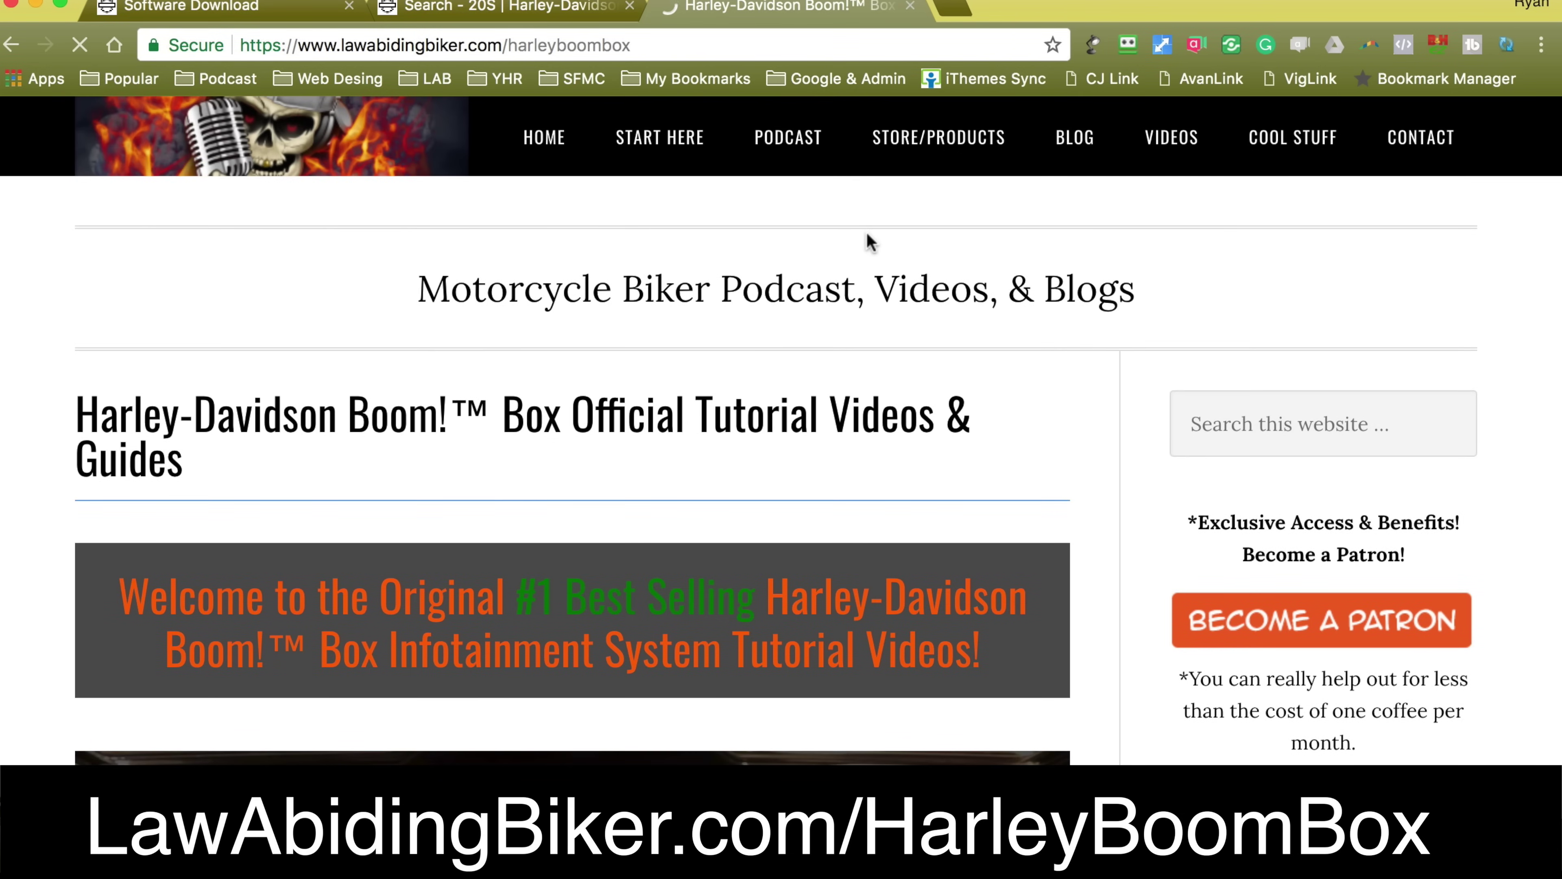
# Scroll through the Official Boom! Box Video Series and select the page's web address
pyautogui.scroll(-10, 667, 437)
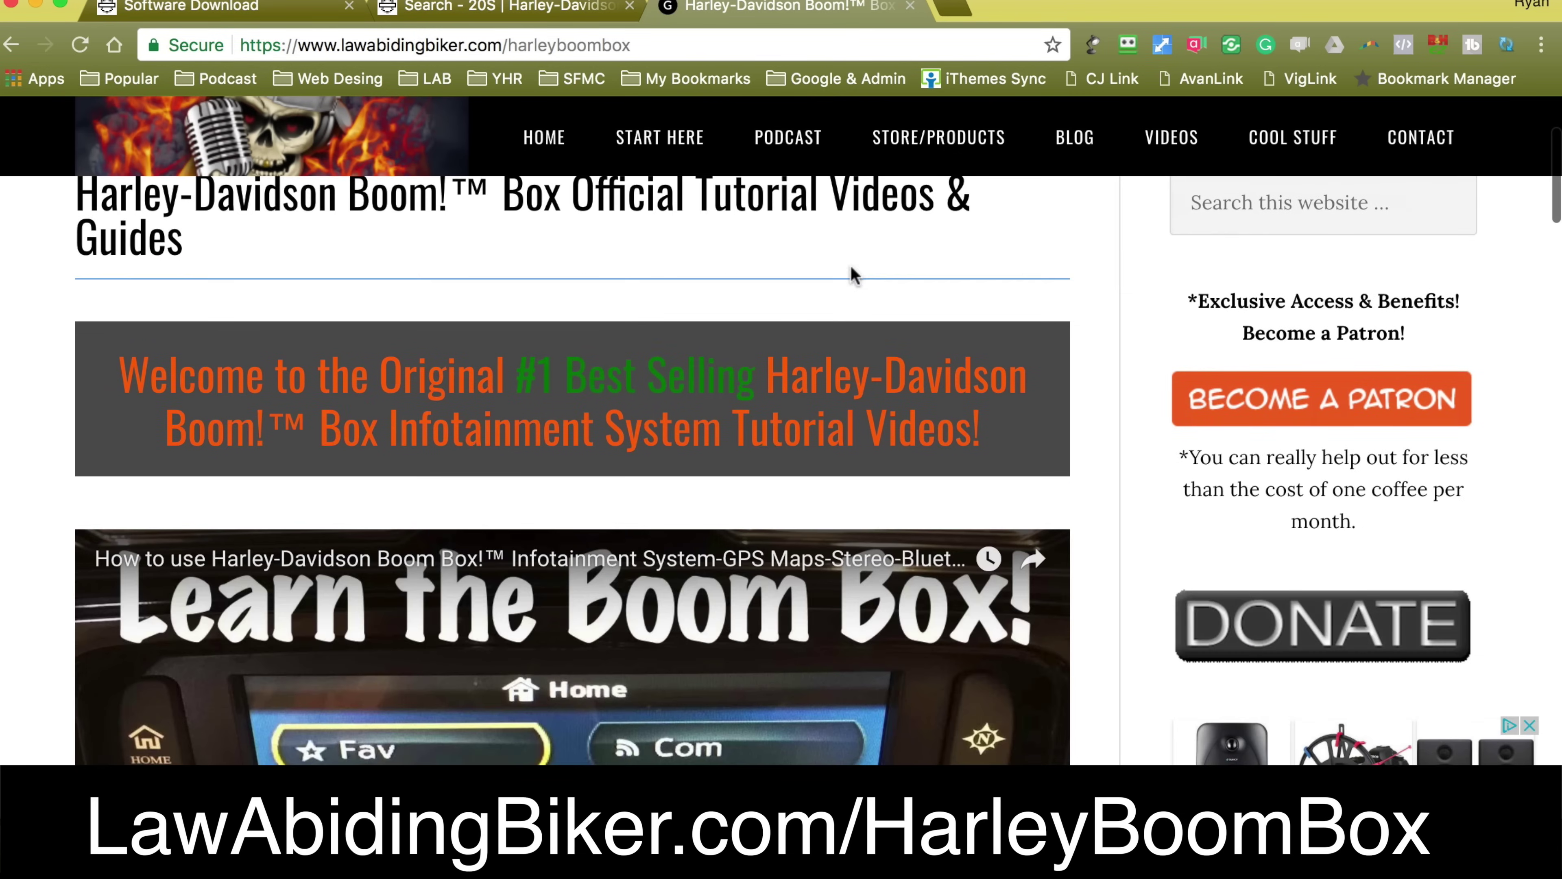
pyautogui.scroll(-10, 664, 433)
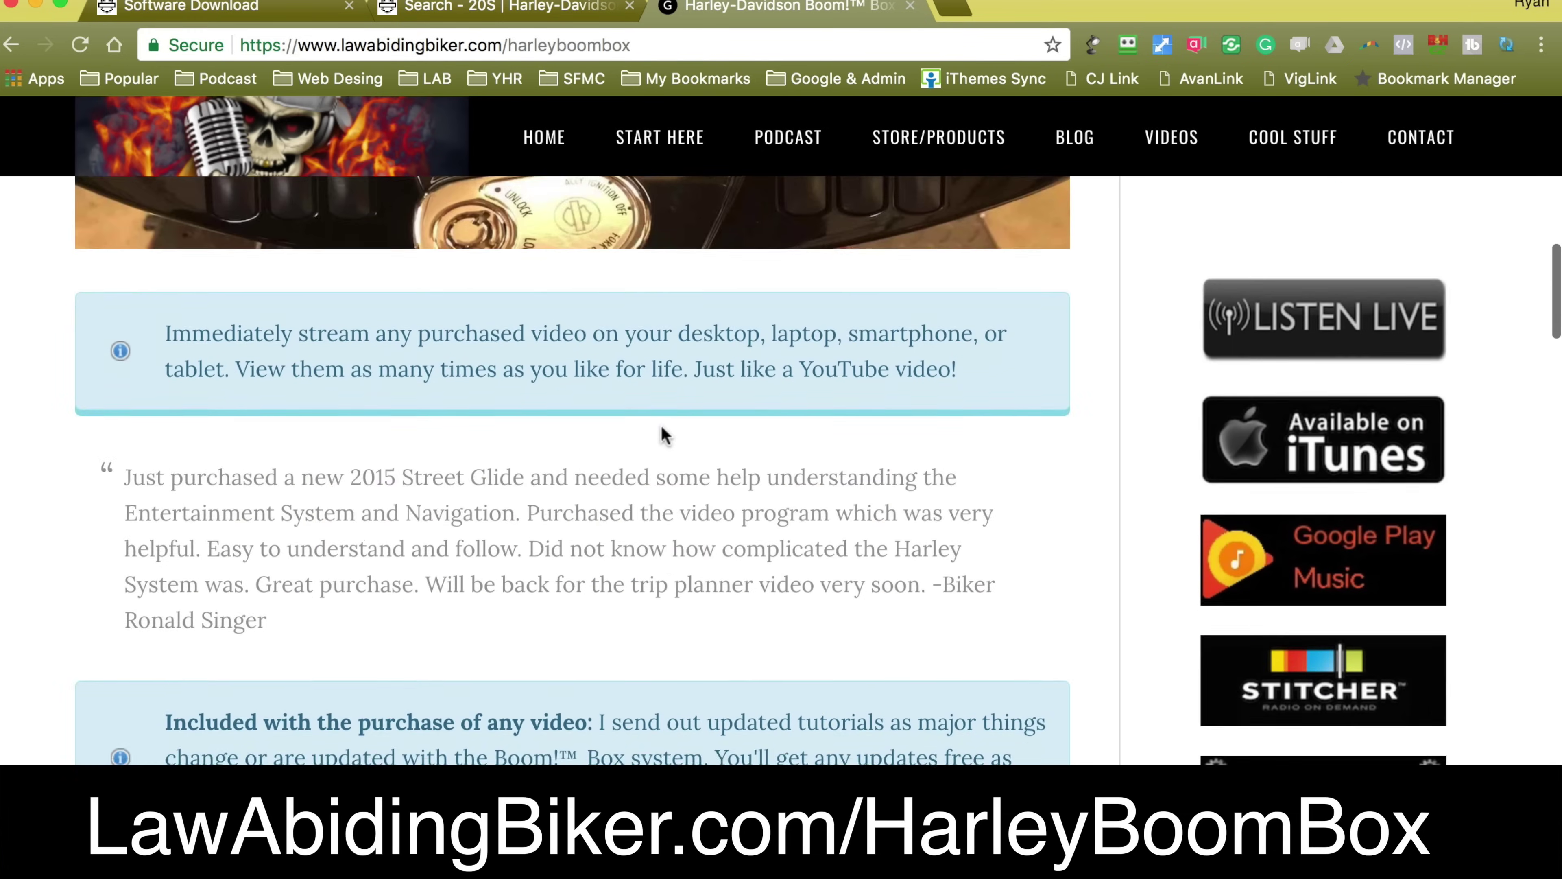
pyautogui.scroll(3, 658, 430)
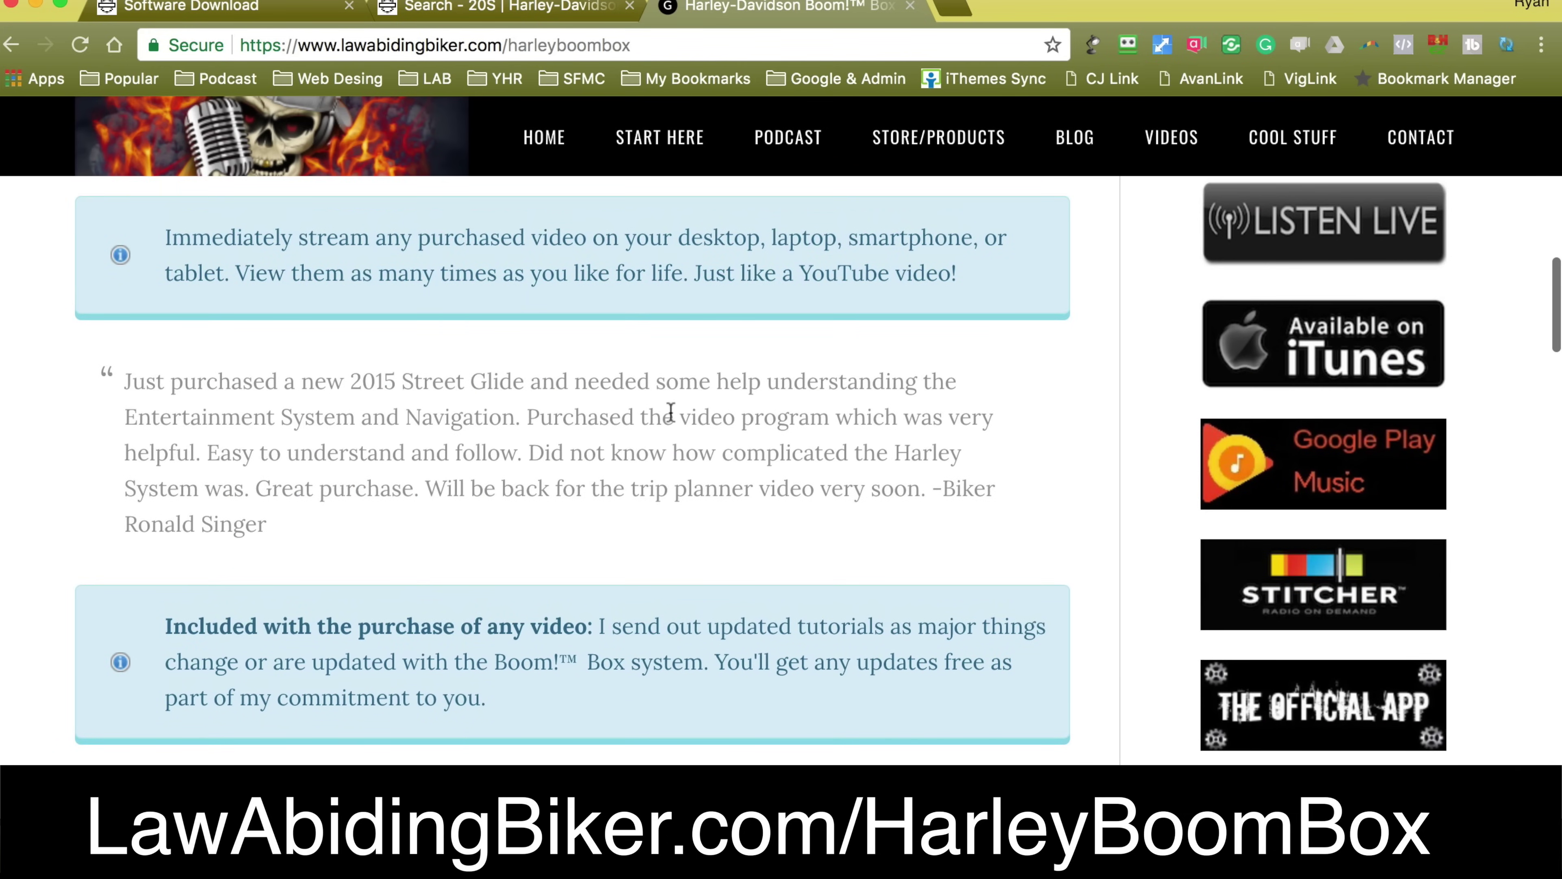
pyautogui.scroll(-8, 670, 413)
pyautogui.moveTo(247, 394); pyautogui.dragTo(374, 424)
pyautogui.click(369, 418)
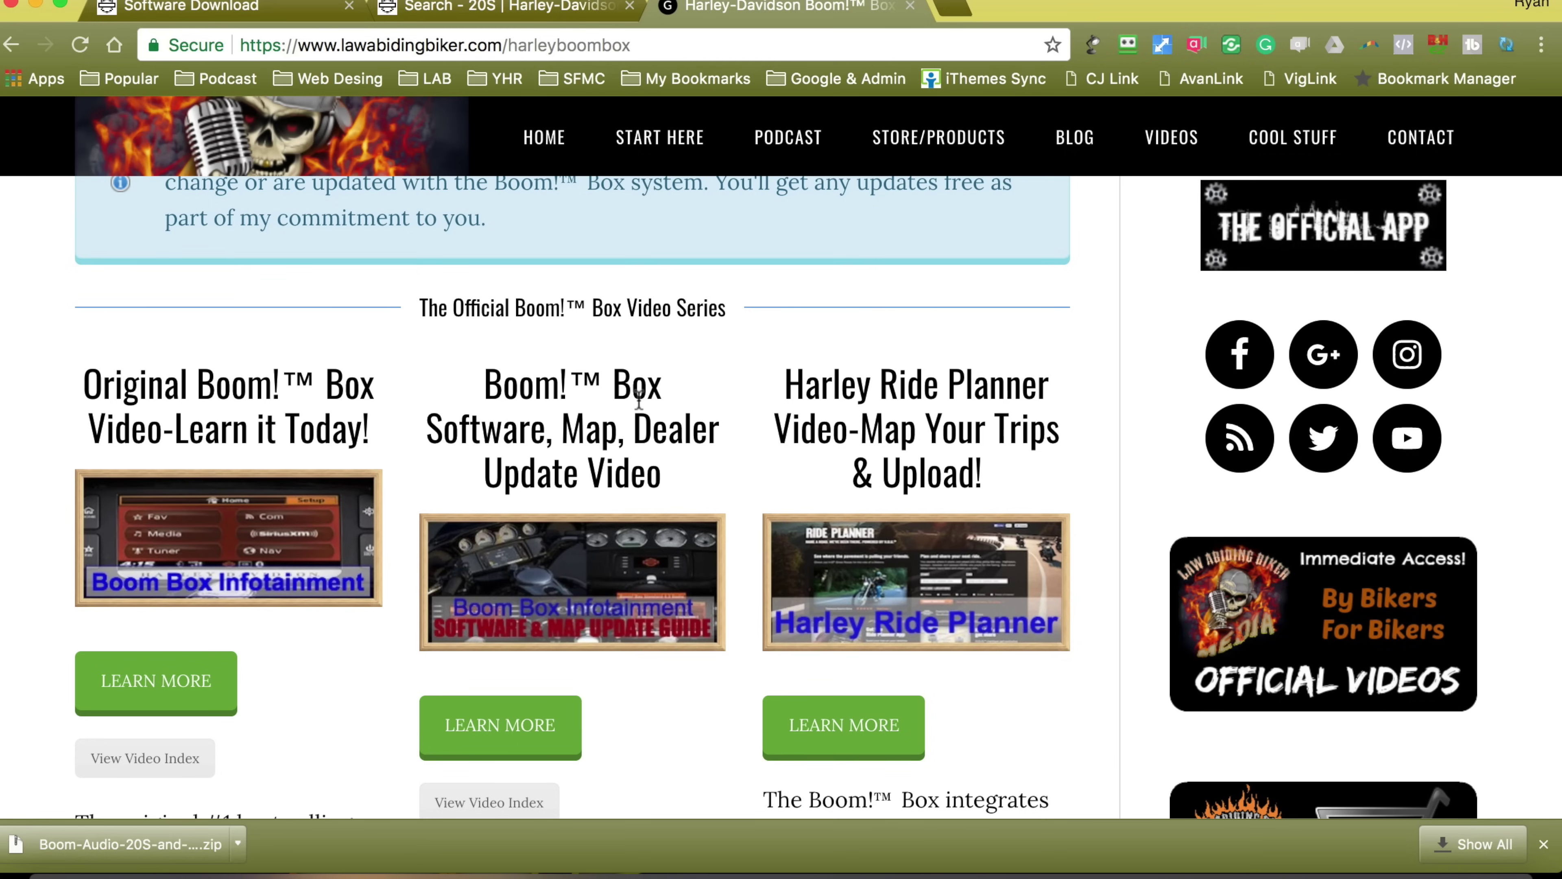
pyautogui.scroll(-1, 639, 400)
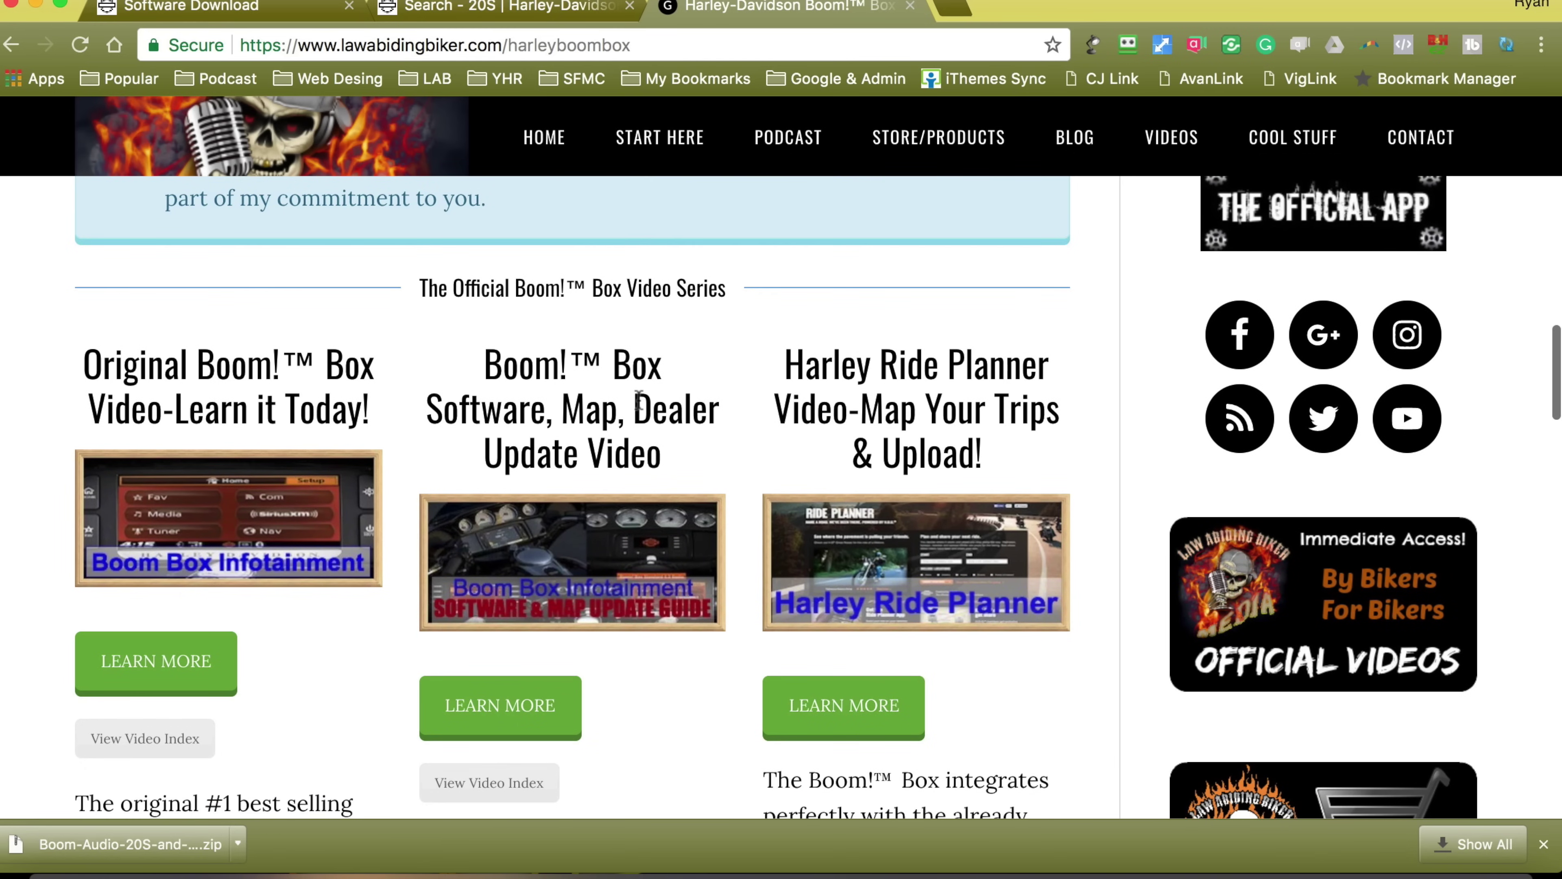
pyautogui.scroll(-1, 639, 400)
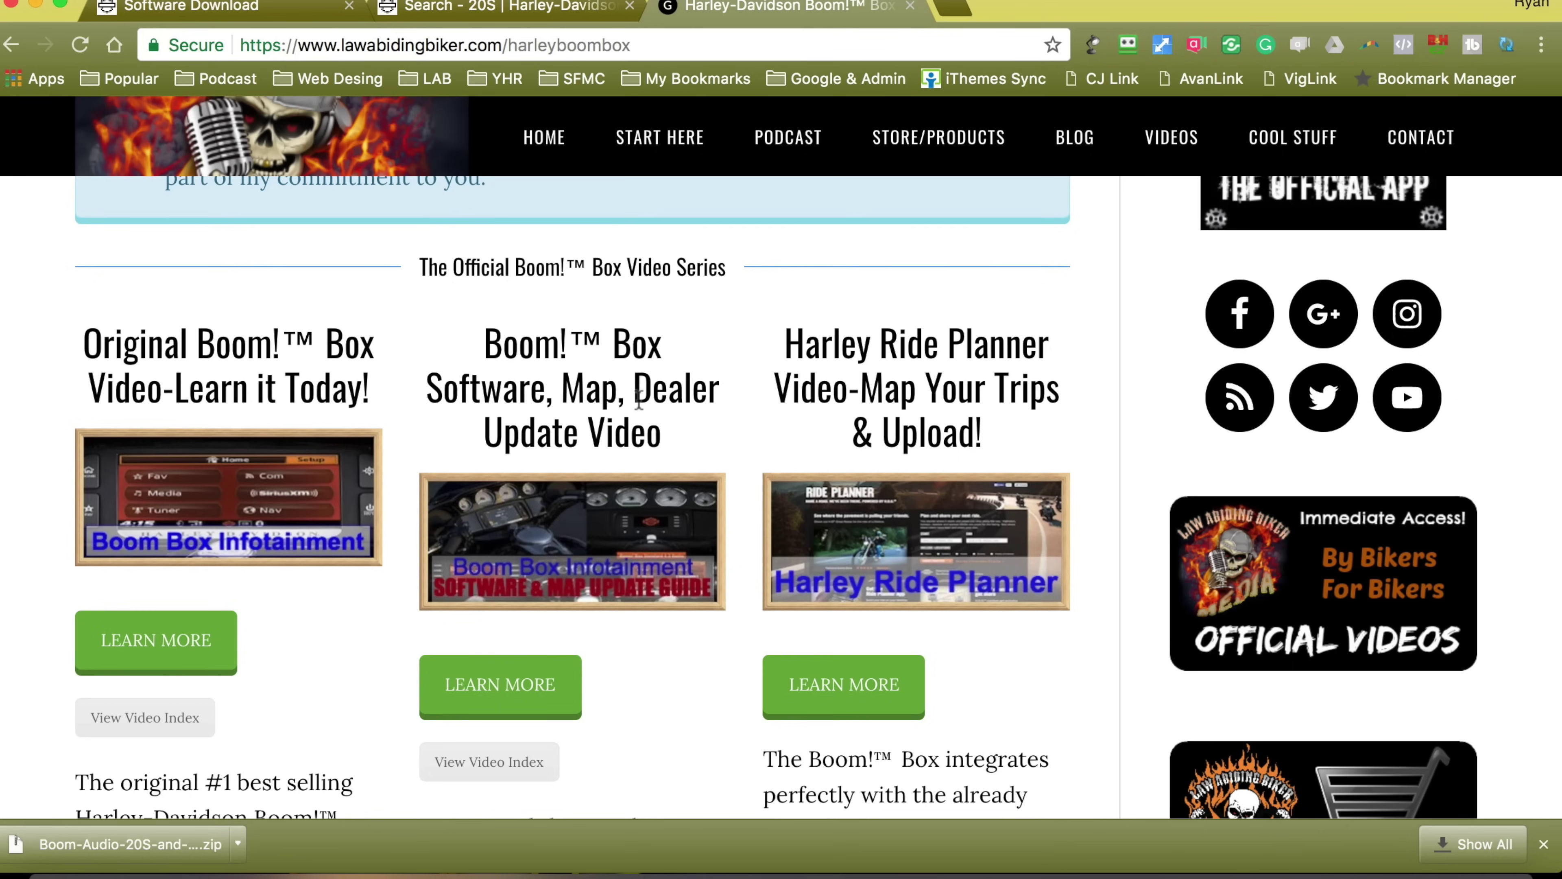
pyautogui.moveTo(803, 347); pyautogui.dragTo(1016, 375)
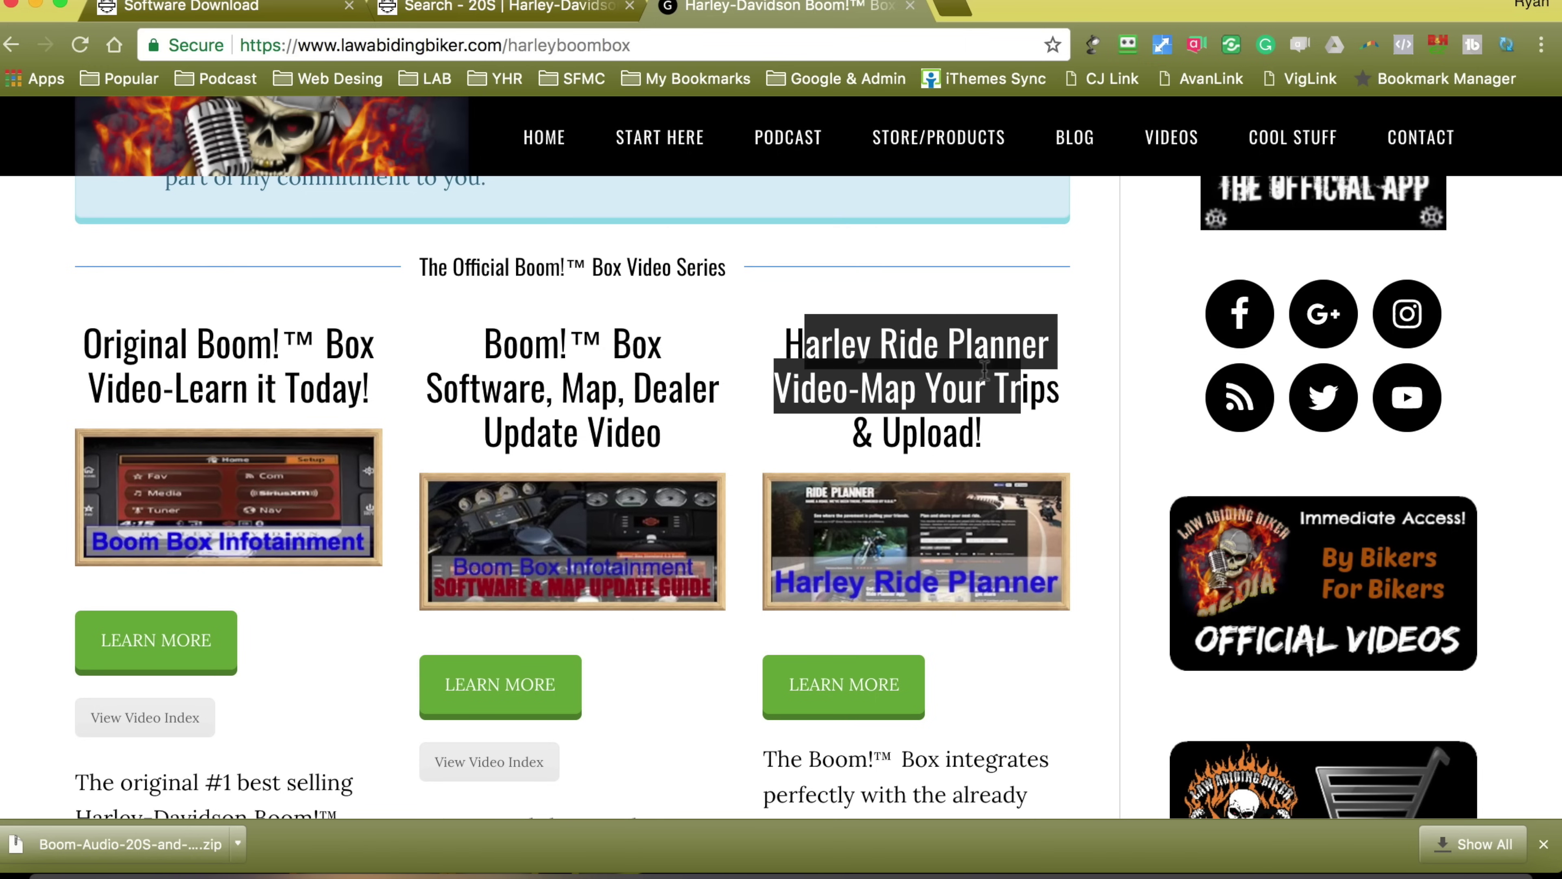
pyautogui.click(984, 370)
pyautogui.scroll(-3, 985, 455)
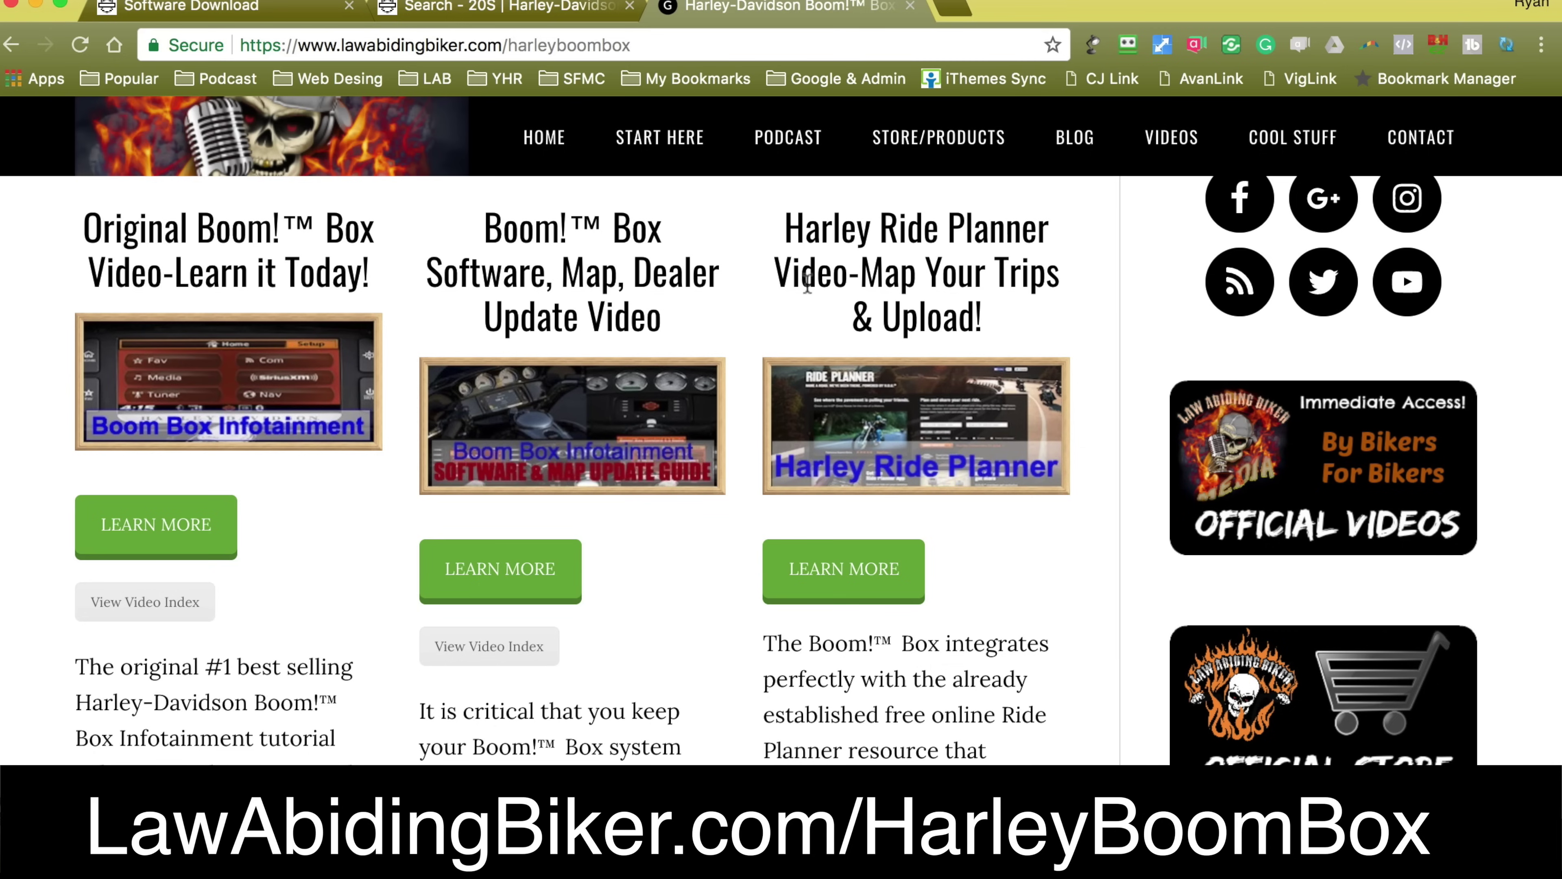
pyautogui.click(637, 46)
pyautogui.moveTo(637, 46); pyautogui.dragTo(238, 46)
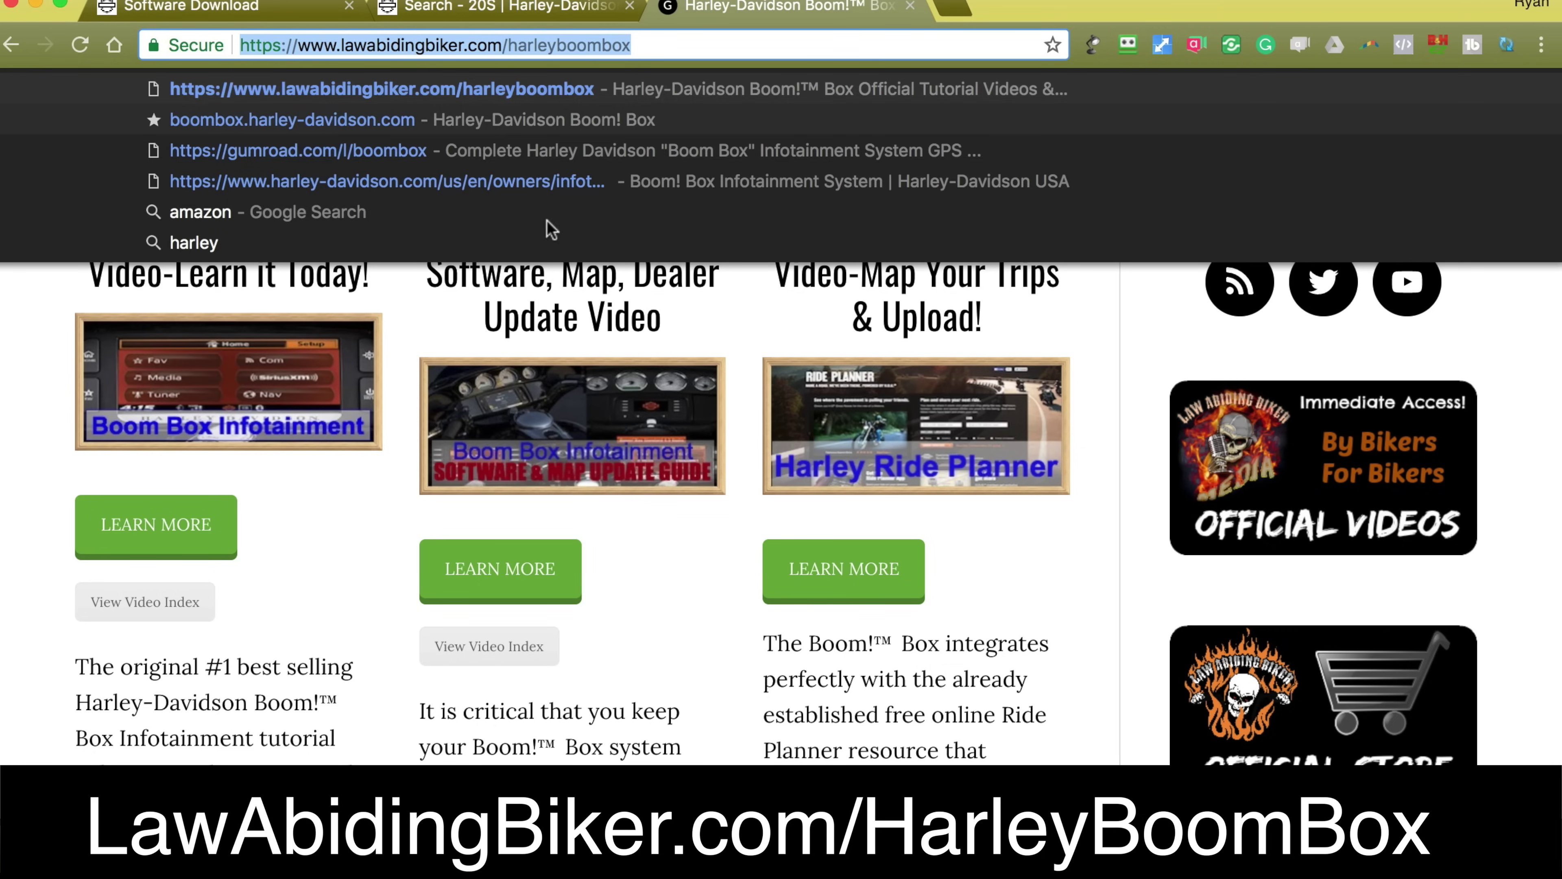